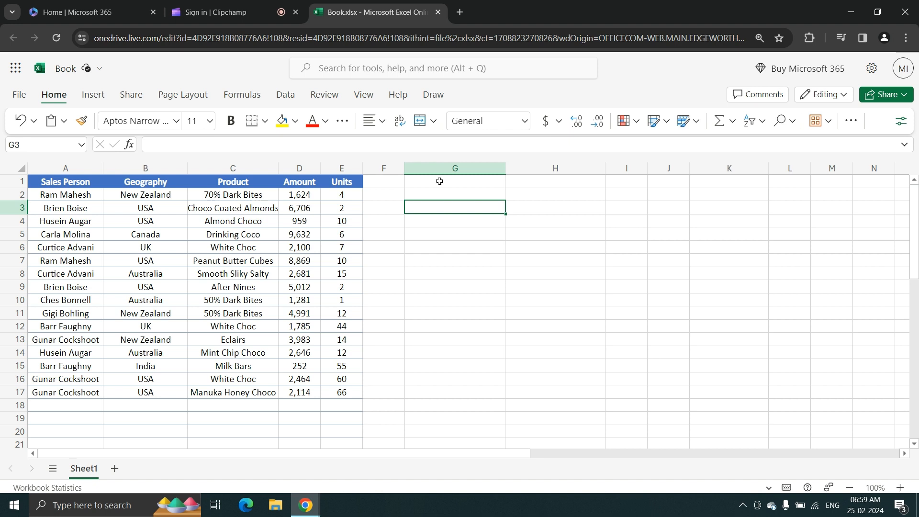
# Highlight the first few rows of the sales table, and its first three columns, to examine how the data is laid out
pyautogui.hotkey('ctrl', 'Left')
pyautogui.hotkey('ctrl', 'Left')
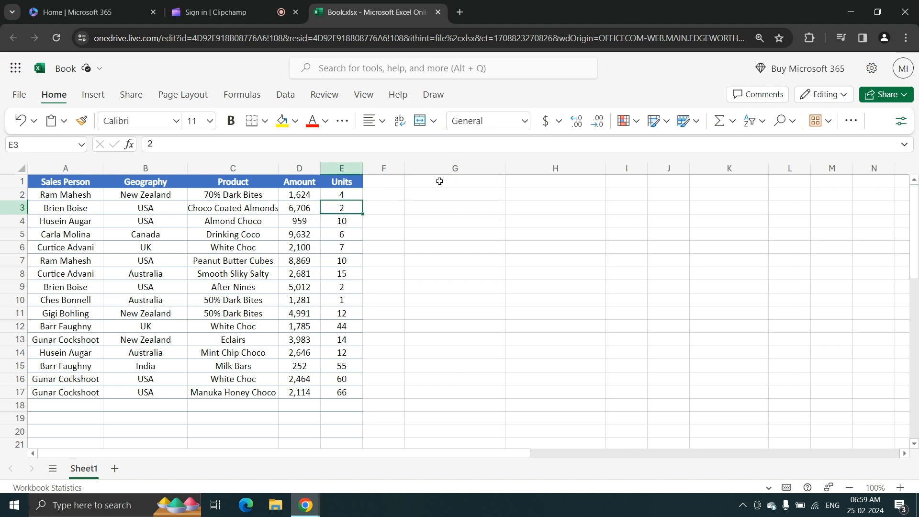
pyautogui.hotkey('ctrl', 'Up')
pyautogui.press('Down')
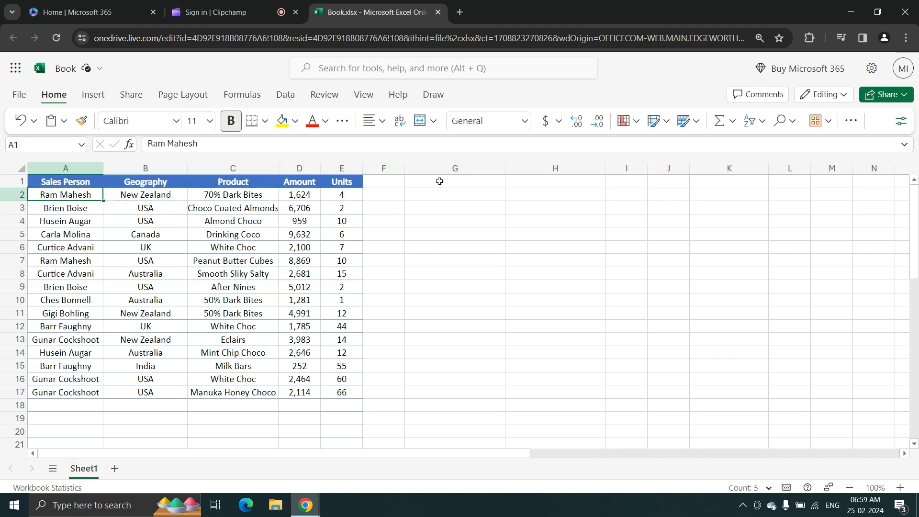
pyautogui.hotkey('shift', 'space')
pyautogui.hotkey('shift', 'Down')
pyautogui.hotkey('shift', 'Down')
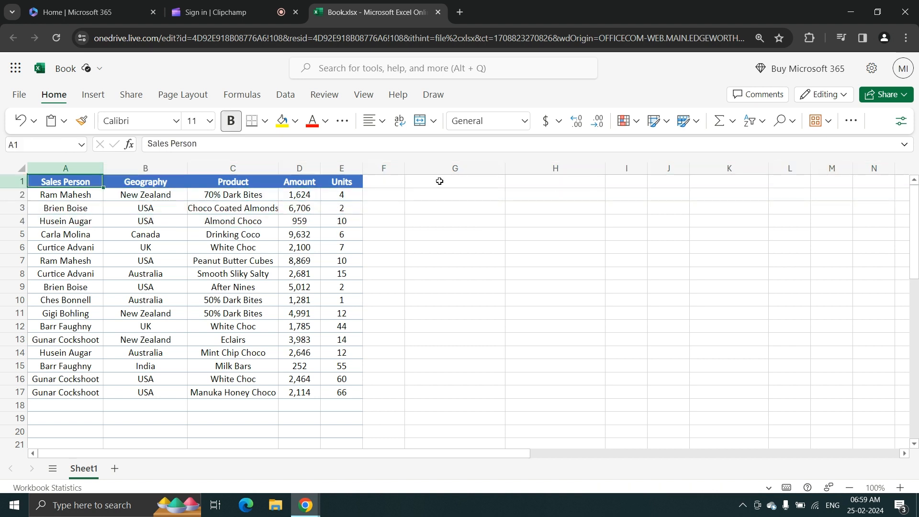
pyautogui.hotkey('ctrl', 'space')
pyautogui.hotkey('shift', 'Right')
pyautogui.hotkey('shift', 'Right')
pyautogui.press('Left')
# Highlight the last three table rows, 15 to 17, and the first few data rows below the header for examination
pyautogui.hotkey('ctrl', 'Down')
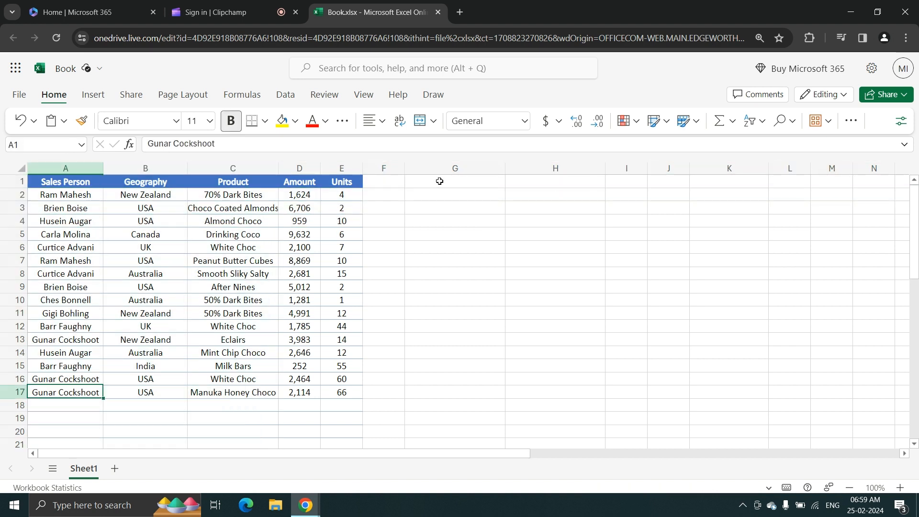
pyautogui.hotkey('shift', 'space')
pyautogui.hotkey('shift', 'Up')
pyautogui.hotkey('shift', 'Up')
pyautogui.hotkey('ctrl', 'Up')
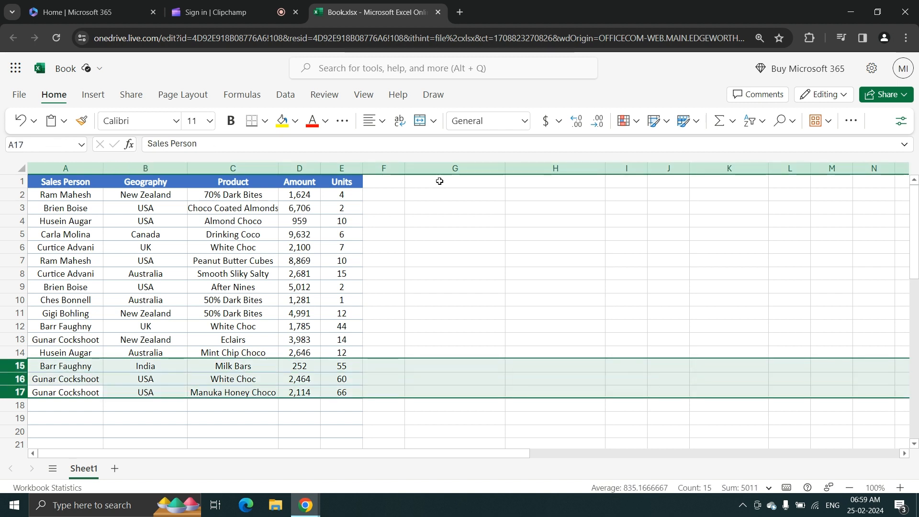
pyautogui.press('Down')
pyautogui.hotkey('shift', 'space')
pyautogui.hotkey('shift', 'Down')
pyautogui.hotkey('shift', 'Down')
pyautogui.hotkey('shift', 'Down')
pyautogui.hotkey('ctrl', 'Up')
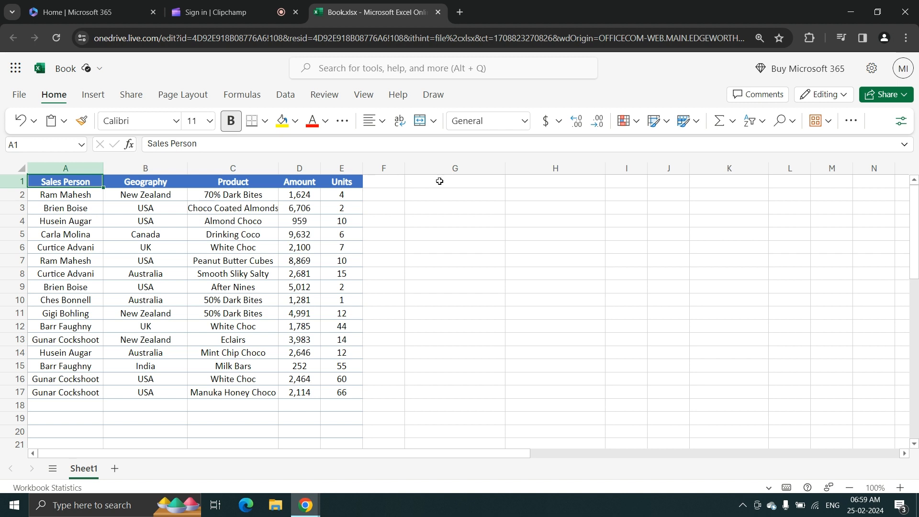
pyautogui.press('Down')
pyautogui.press('Right')
pyautogui.press('Right')
pyautogui.press('Right')
pyautogui.press('Right')
pyautogui.press('Right')
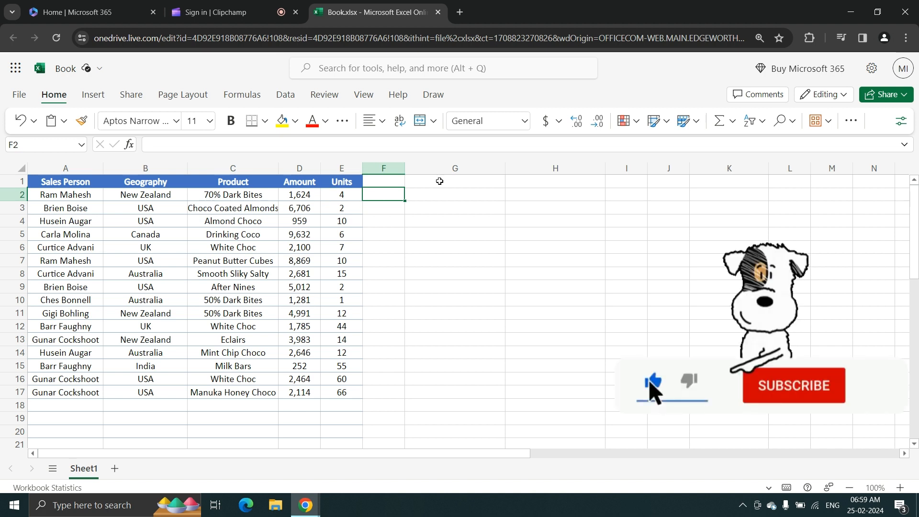
pyautogui.press('Right')
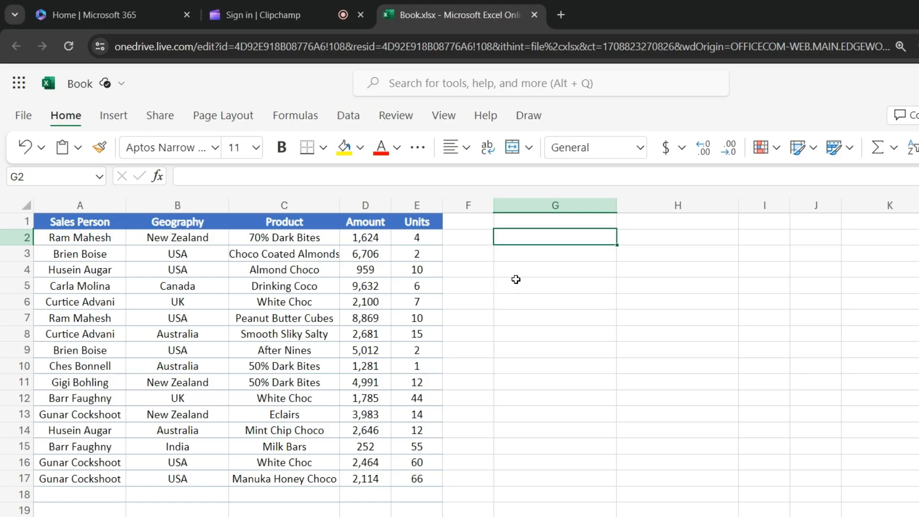
pyautogui.click(235, 267)
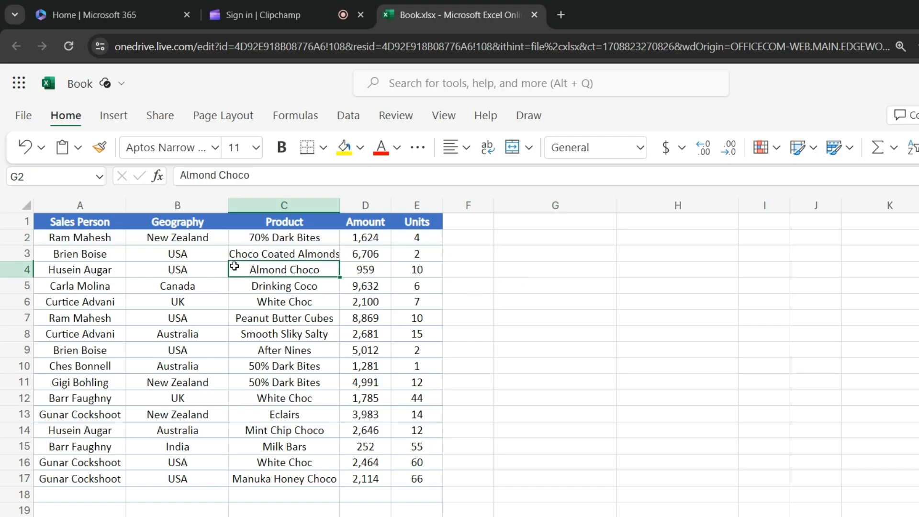
# Enter =TAKE(A1:E17,2) in cell G2 to extract the first two rows of the sales table
pyautogui.click(551, 267)
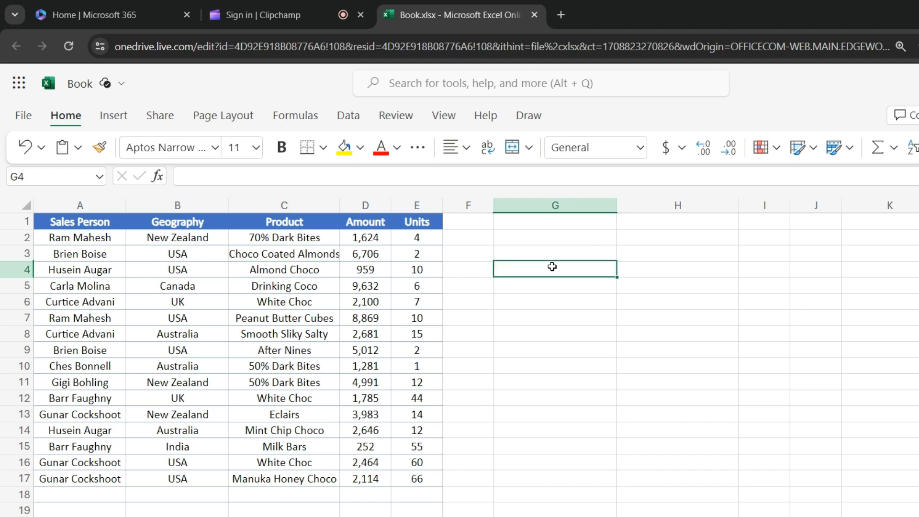
pyautogui.press('Up')
pyautogui.press('Up')
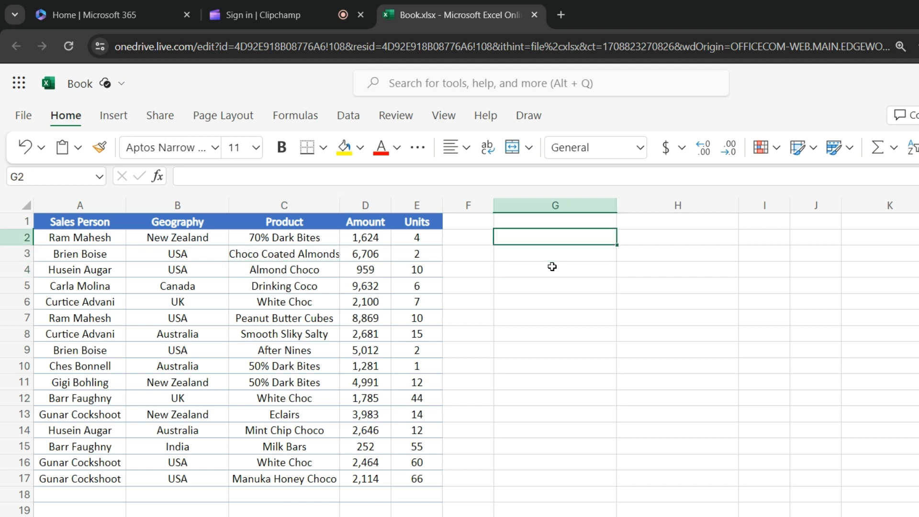
pyautogui.write('=TAKE(')
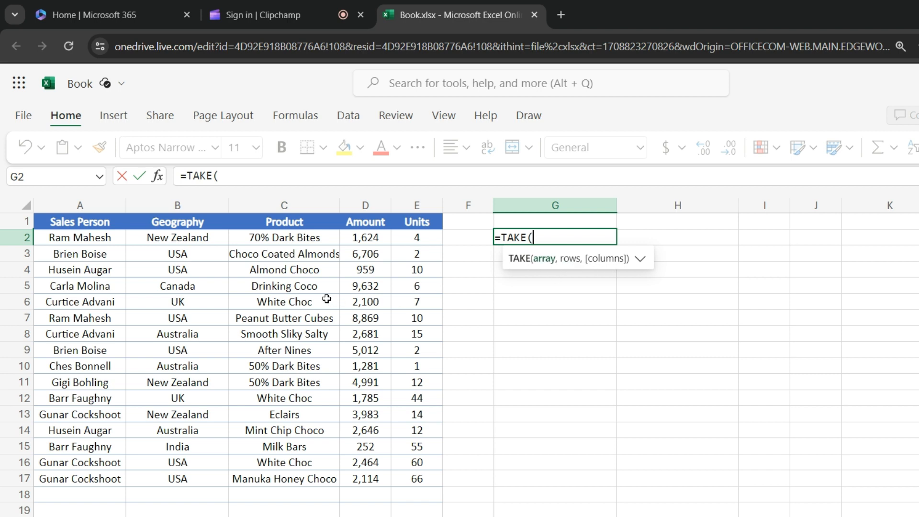
pyautogui.click(102, 222)
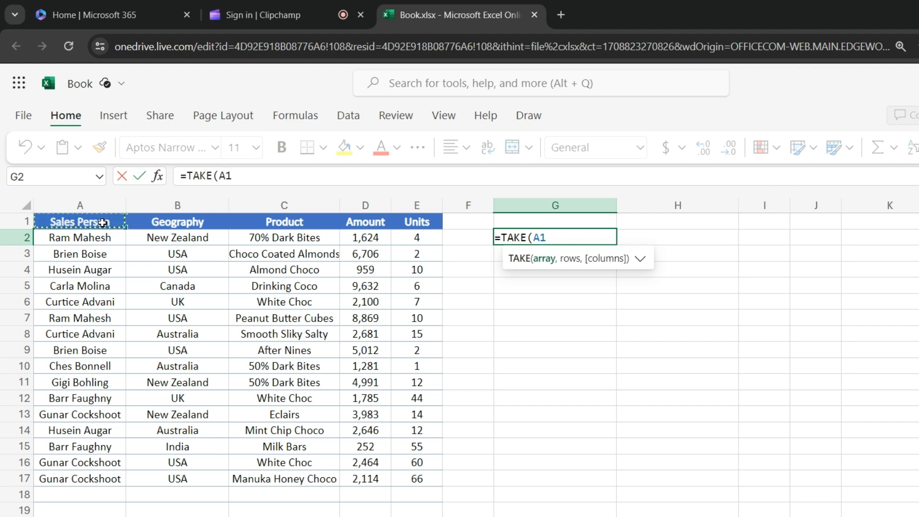
pyautogui.hotkey('ctrl', 'shift', 'Right')
pyautogui.hotkey('ctrl', 'shift', 'Down')
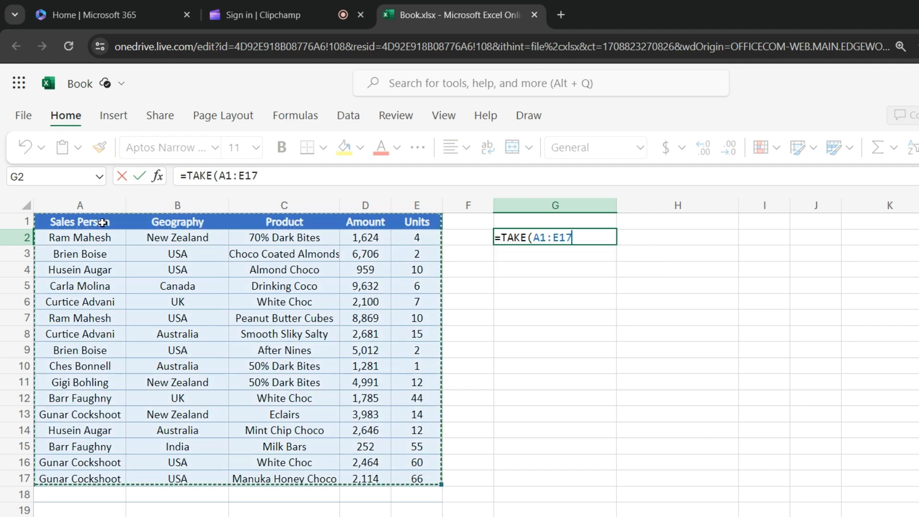
pyautogui.write(',')
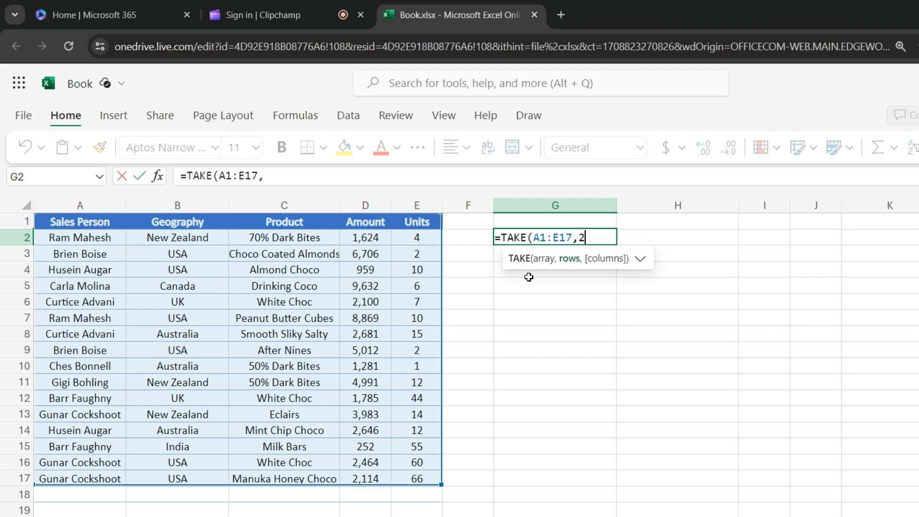
pyautogui.write('2)')
pyautogui.press('Return')
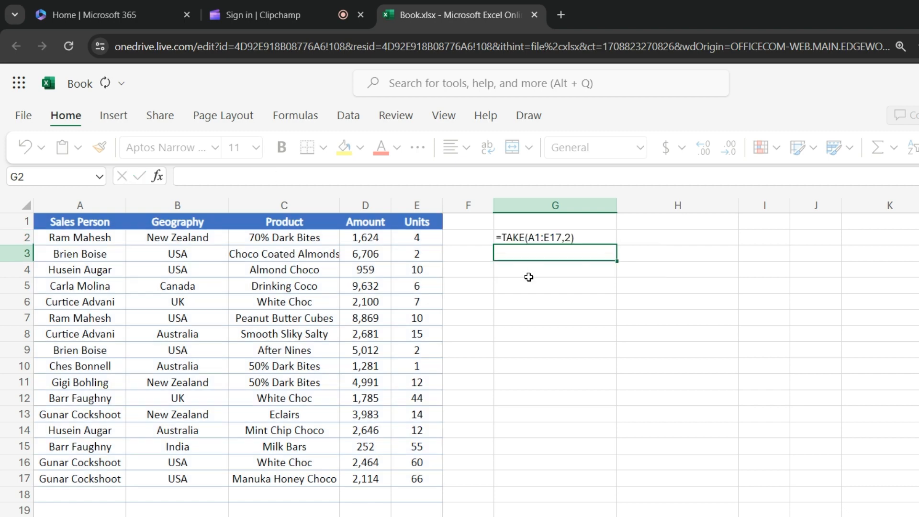
# Compare the extracted rows starting at G2 with the header and first data row of the source table
pyautogui.press('Up')
pyautogui.press('Left')
pyautogui.press('Left')
pyautogui.press('Left')
pyautogui.press('Left')
pyautogui.press('Left')
pyautogui.press('Left')
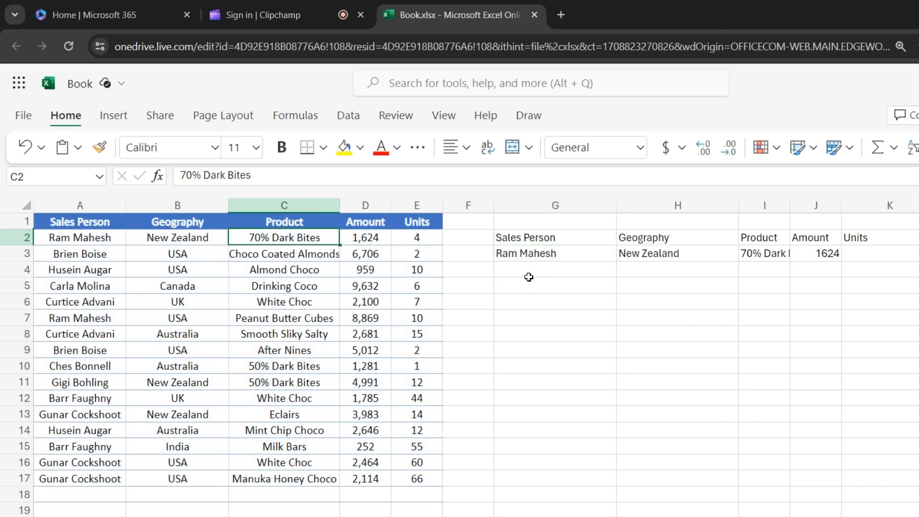
pyautogui.press('Up')
pyautogui.hotkey('shift', 'Right')
pyautogui.hotkey('shift', 'Right')
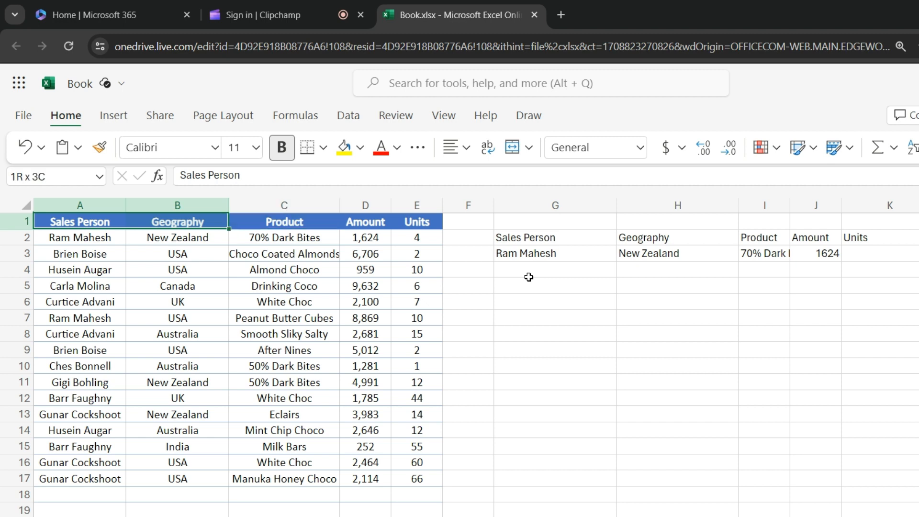
pyautogui.hotkey('shift', 'Left')
pyautogui.hotkey('shift', 'Down')
pyautogui.press('Right')
pyautogui.press('Right')
pyautogui.press('Right')
pyautogui.press('Right')
pyautogui.press('Right')
pyautogui.press('Right')
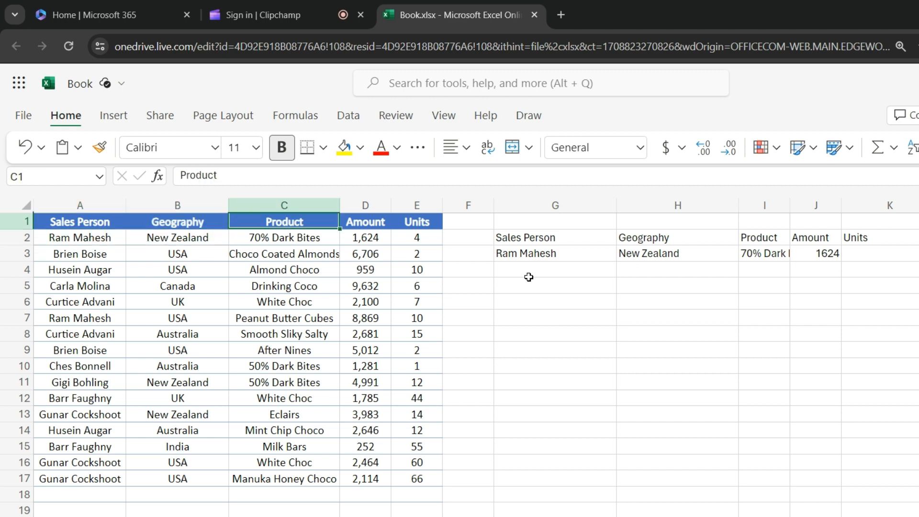
pyautogui.press('Down')
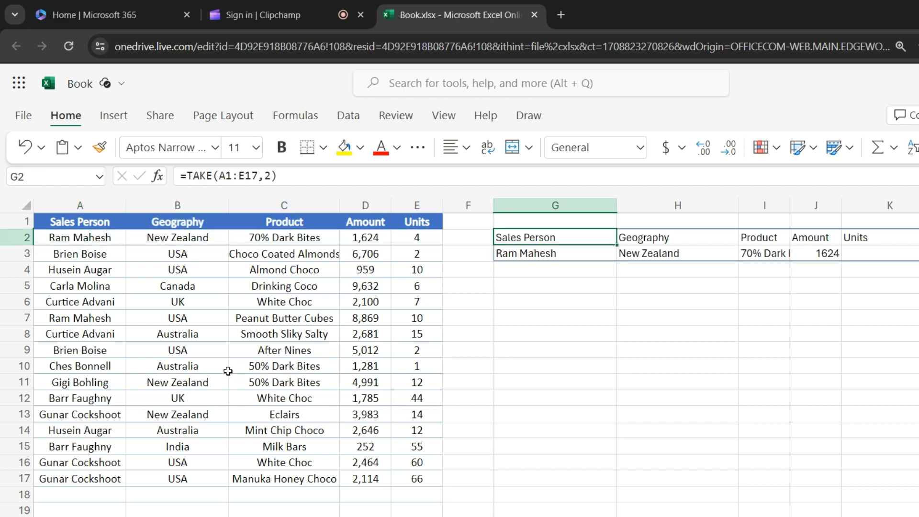
# Change the rows argument of the TAKE formula in G2 to -2 to extract the table's last two rows
pyautogui.click(154, 380)
pyautogui.hotkey('ctrl', 'Left')
pyautogui.hotkey('ctrl', 'Down')
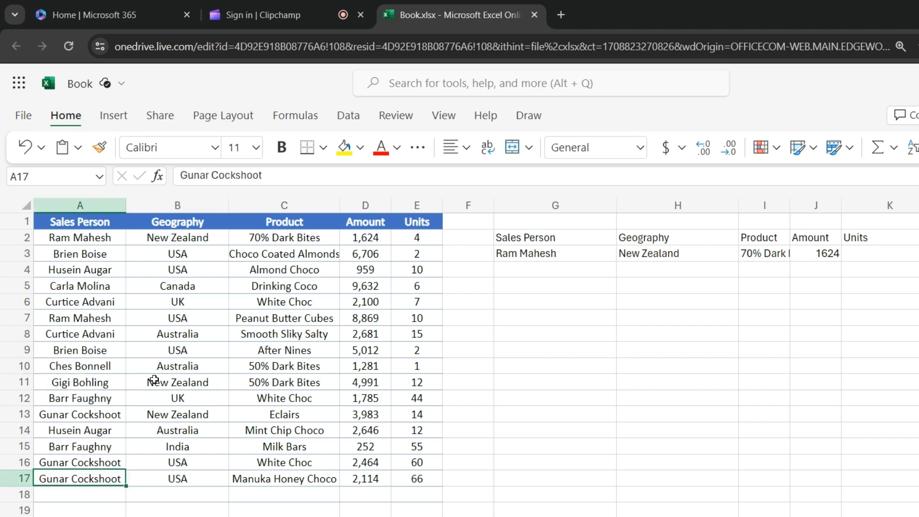
pyautogui.hotkey('shift', 'space')
pyautogui.hotkey('shift', 'Up')
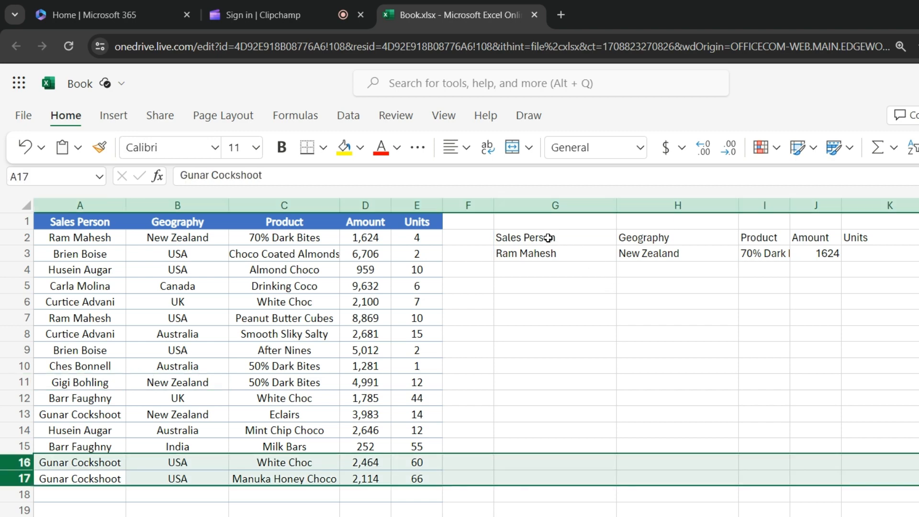
pyautogui.click(548, 238)
pyautogui.doubleClick(548, 238)
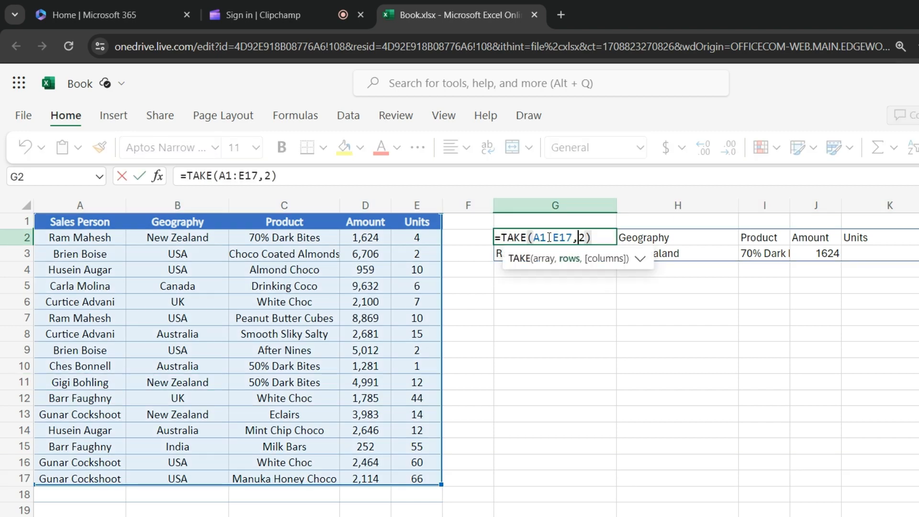
pyautogui.write('-')
pyautogui.press('Return')
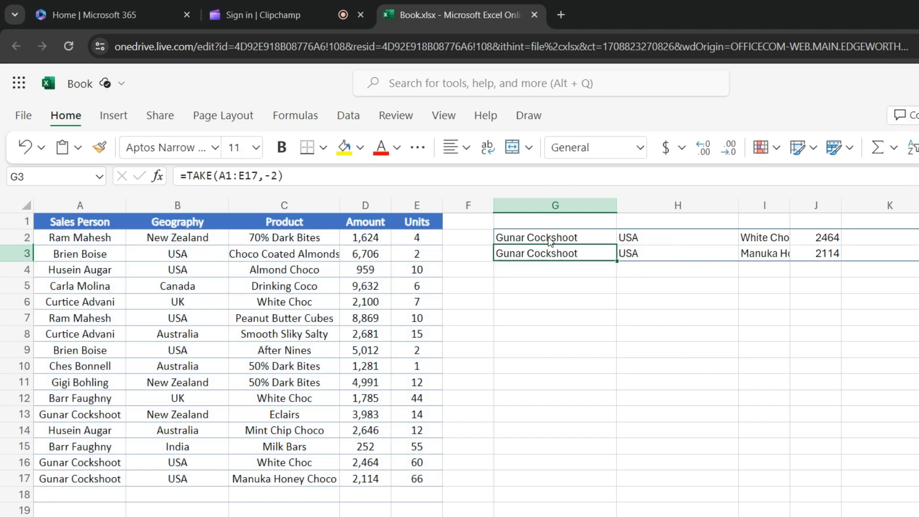
# Highlight the Amount and Units headers to examine which columns are the last two in the source table
pyautogui.click(549, 239)
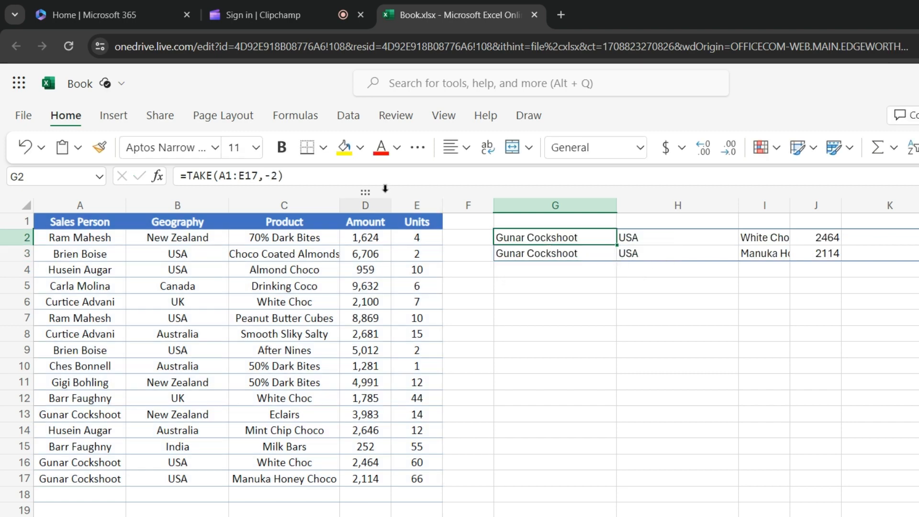
pyautogui.click(361, 218)
pyautogui.hotkey('shift', 'Right')
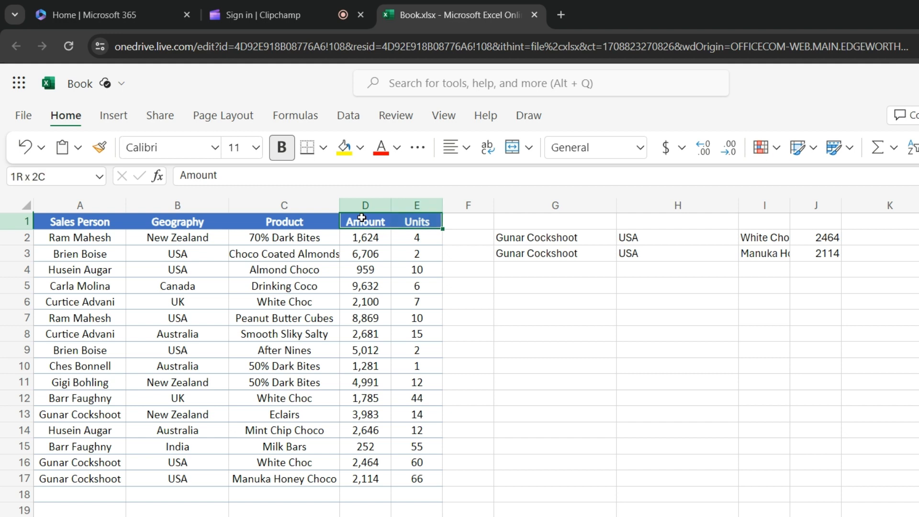
pyautogui.hotkey('shift', 'Down')
pyautogui.press('Right')
pyautogui.press('Right')
pyautogui.press('Right')
pyautogui.press('Down')
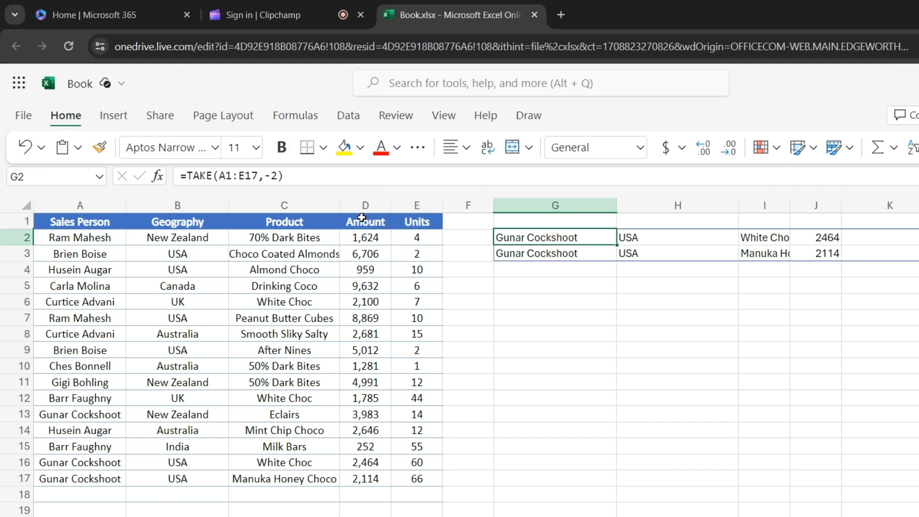
# Edit the formula in G2 to =TAKE(A1:E17,,-2), omitting the rows argument to extract the last two columns
pyautogui.press('F2')
pyautogui.press('Left')
pyautogui.press('Left')
pyautogui.press('Left')
pyautogui.press('Right')
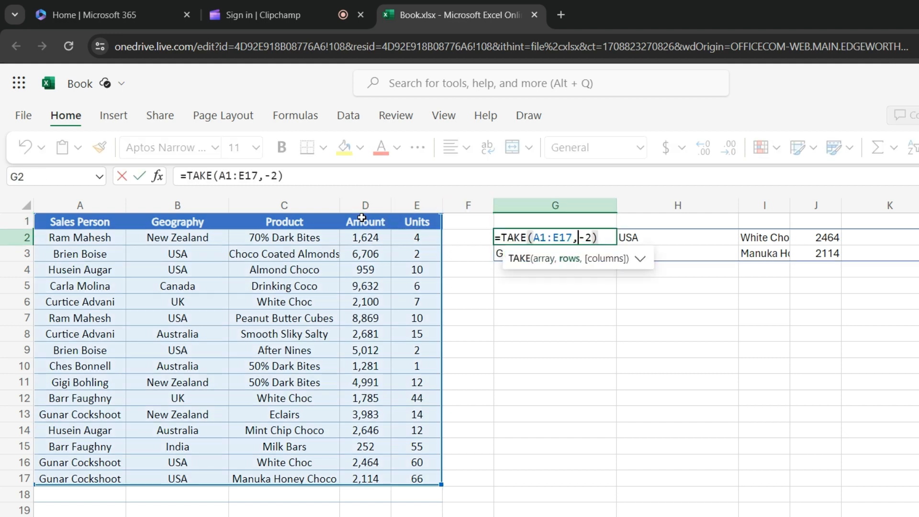
pyautogui.write(',')
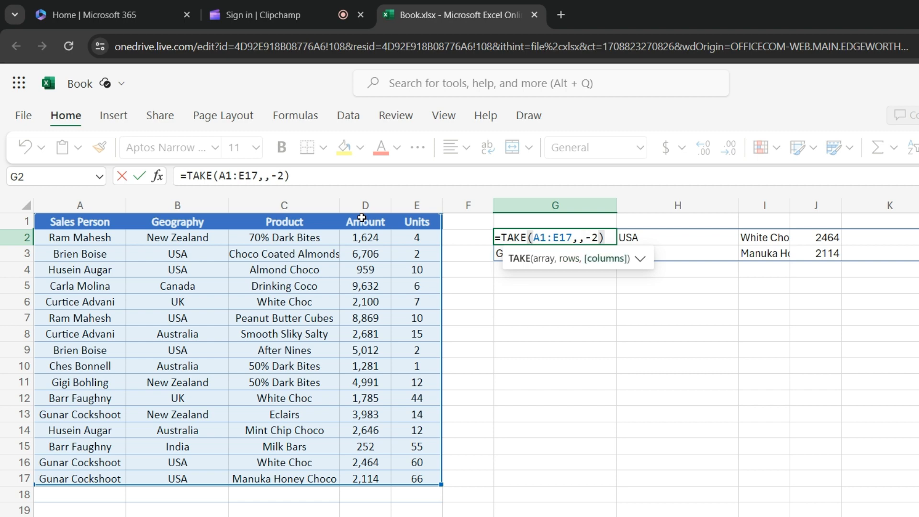
pyautogui.press('Return')
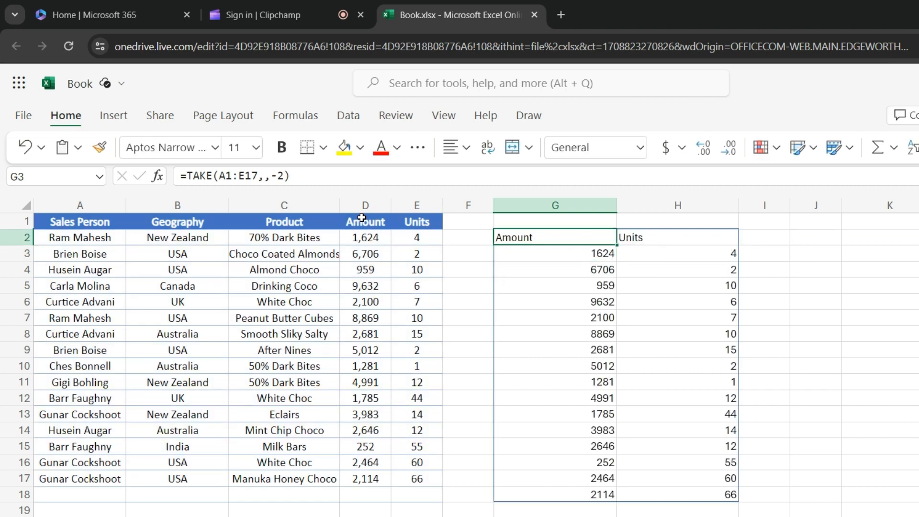
# Change the columns argument of the TAKE formula in G2 to 2 to extract the first two columns
pyautogui.press('Right')
pyautogui.press('Left')
pyautogui.press('F2')
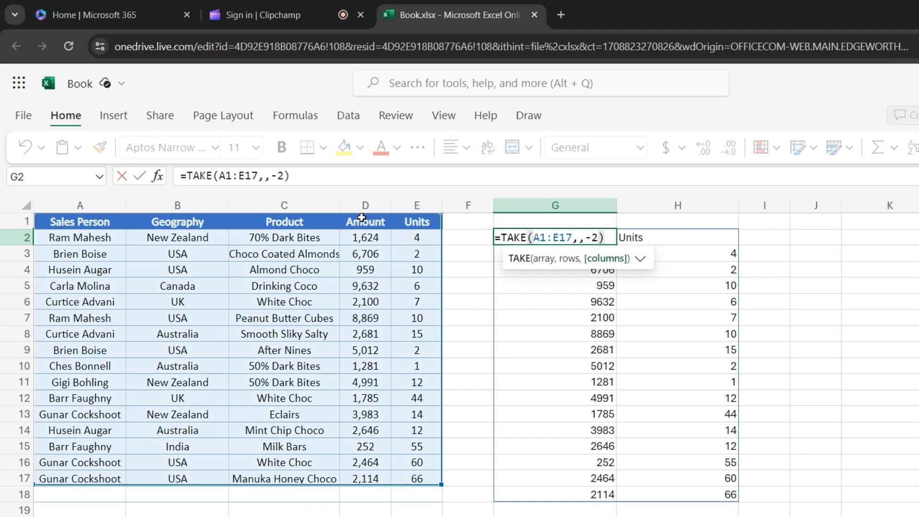
pyautogui.press('Left')
pyautogui.press('Left')
pyautogui.press('BackSpace')
pyautogui.press('Return')
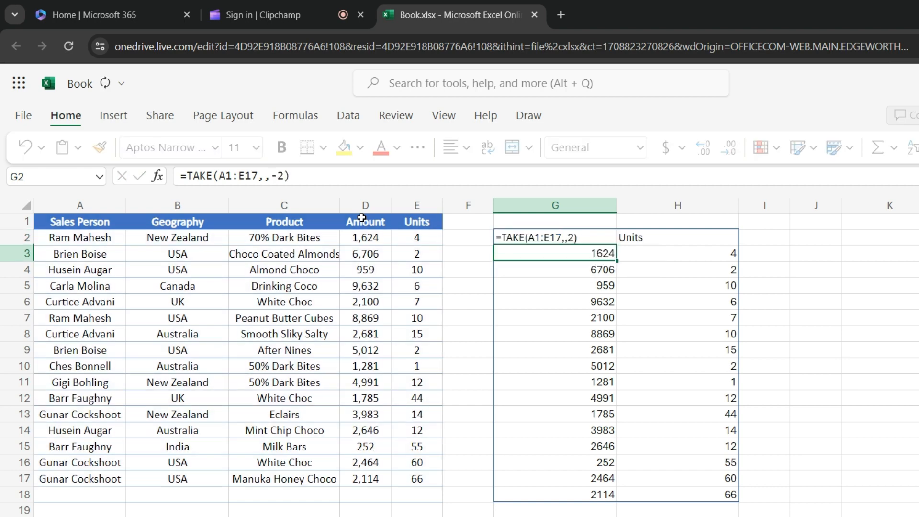
# Change the columns argument in G2 to 3 to extract the first three columns, and check the added Product column
pyautogui.press('Up')
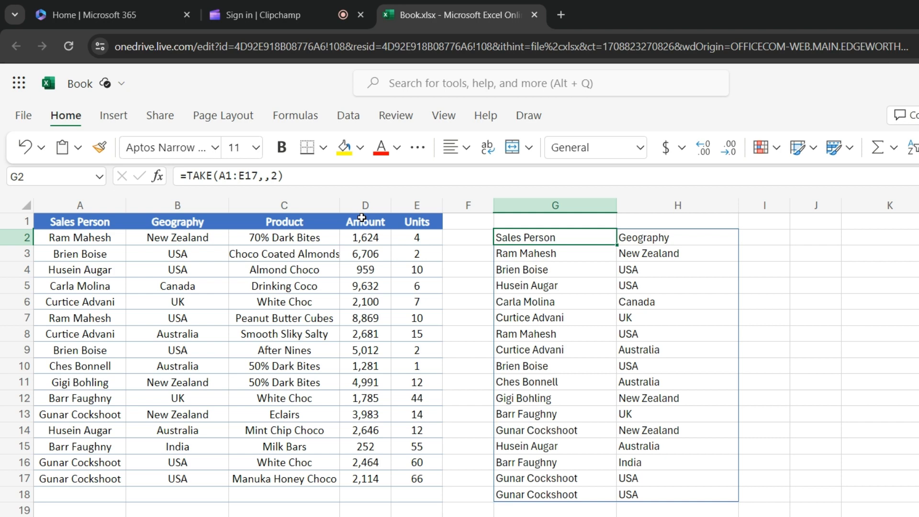
pyautogui.press('F2')
pyautogui.press('Left')
pyautogui.press('BackSpace')
pyautogui.write('3')
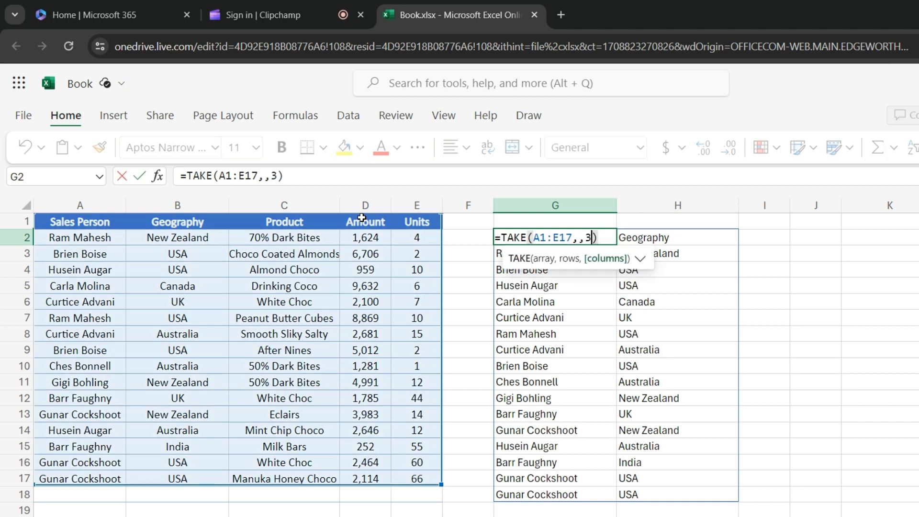
pyautogui.press('Return')
pyautogui.press('Up')
pyautogui.press('Right')
pyautogui.press('Right')
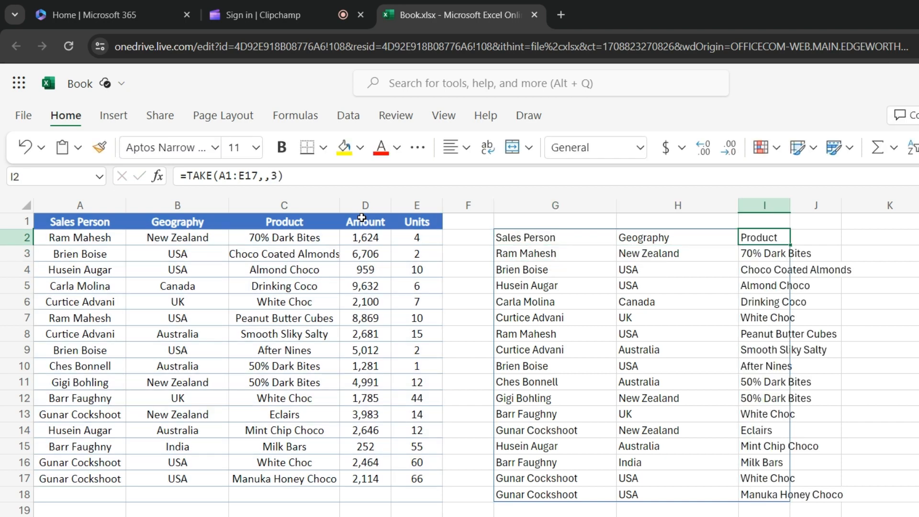
# Change the columns argument of the TAKE formula in G2 to -3 to extract the last three columns
pyautogui.press('Left')
pyautogui.press('Left')
pyautogui.press('F2')
pyautogui.press('Left')
pyautogui.press('Left')
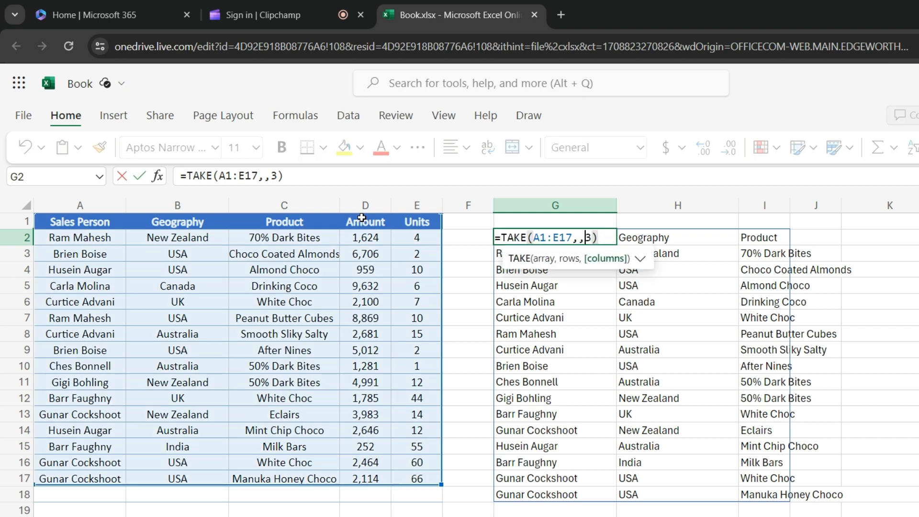
pyautogui.write('-')
pyautogui.press('Return')
pyautogui.press('Up')
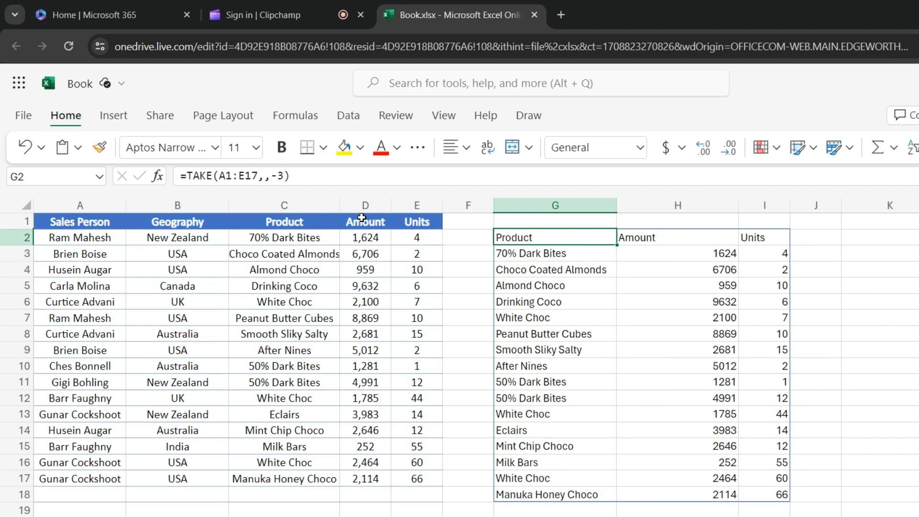
pyautogui.press('Right')
pyautogui.press('Left')
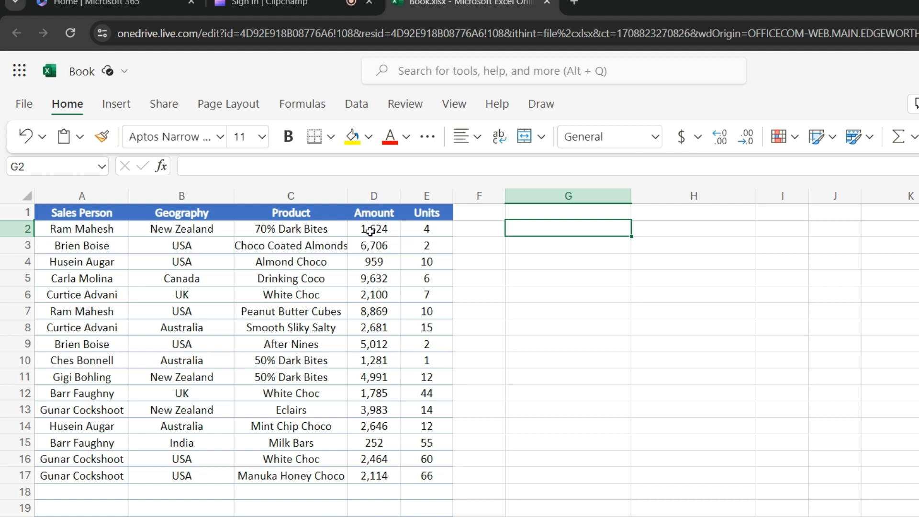
# Highlight the last Amount entries, D12:D17, to examine the values at the end of the source table
pyautogui.click(373, 300)
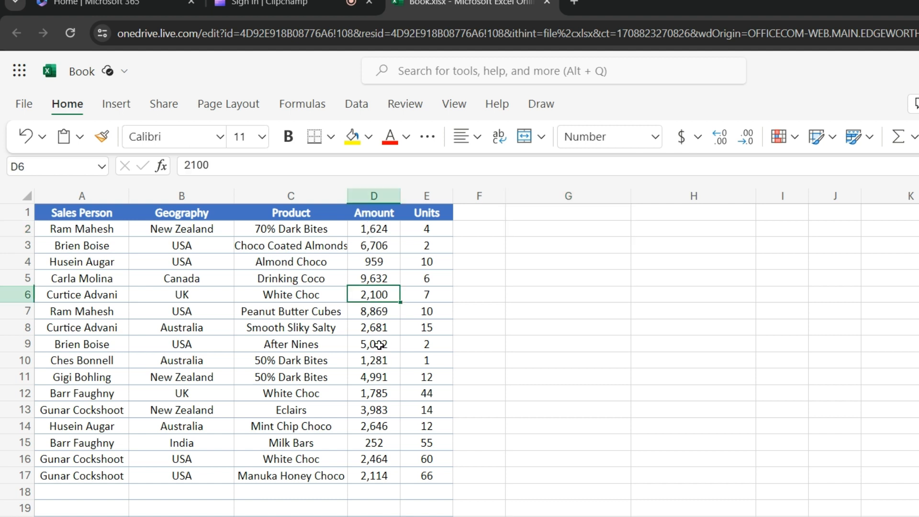
pyautogui.hotkey('ctrl', 'Down')
pyautogui.hotkey('shift', 'Up')
pyautogui.hotkey('shift', 'Up')
pyautogui.hotkey('shift', 'Up')
pyautogui.hotkey('shift', 'Up')
pyautogui.hotkey('shift', 'Up')
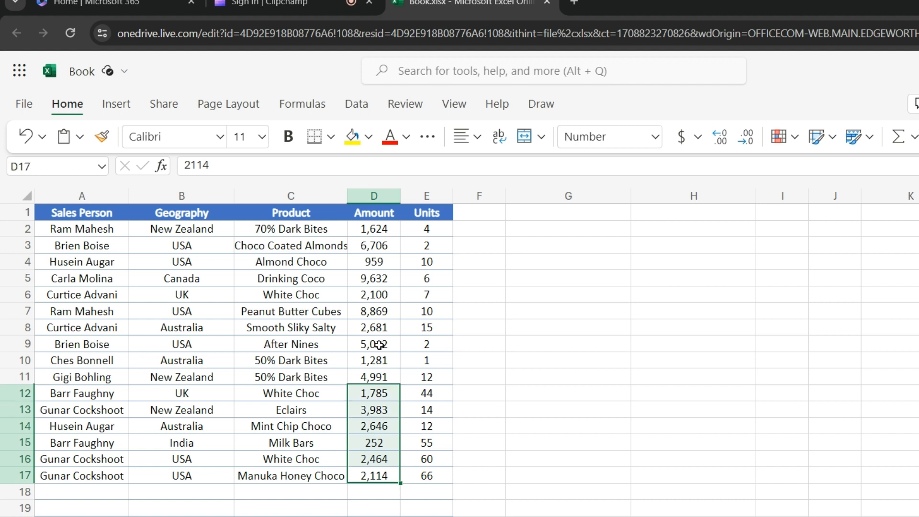
# Enter =TAKE(D2:D17,-5) in G2 to extract the last five amounts, and highlight the spilled range
pyautogui.press('Right')
pyautogui.press('Right')
pyautogui.press('Right')
pyautogui.hotkey('ctrl', 'Up')
pyautogui.press('Down')
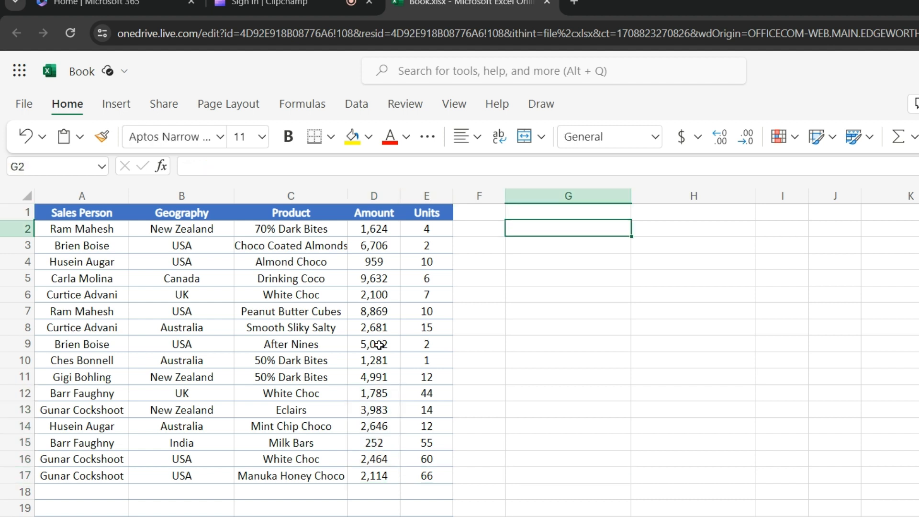
pyautogui.write('=TAKE(')
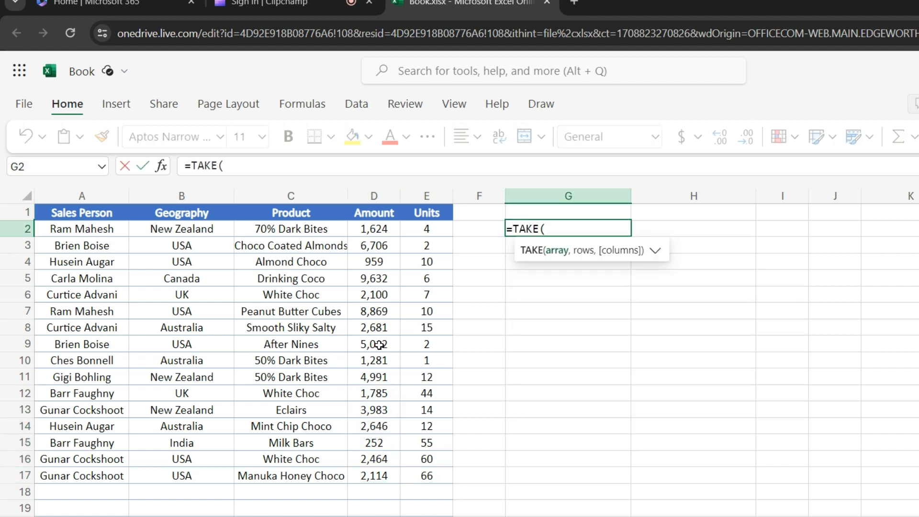
pyautogui.click(375, 221)
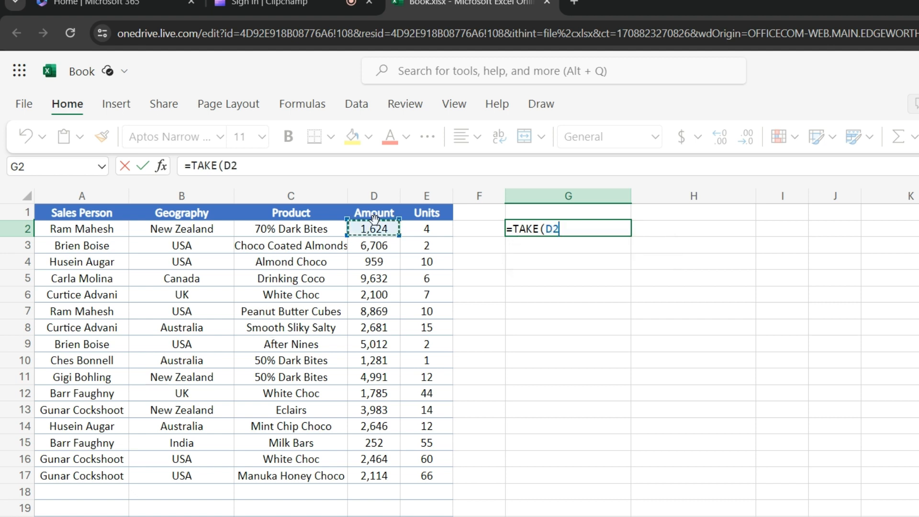
pyautogui.hotkey('ctrl', 'shift', 'Down')
pyautogui.write(',-')
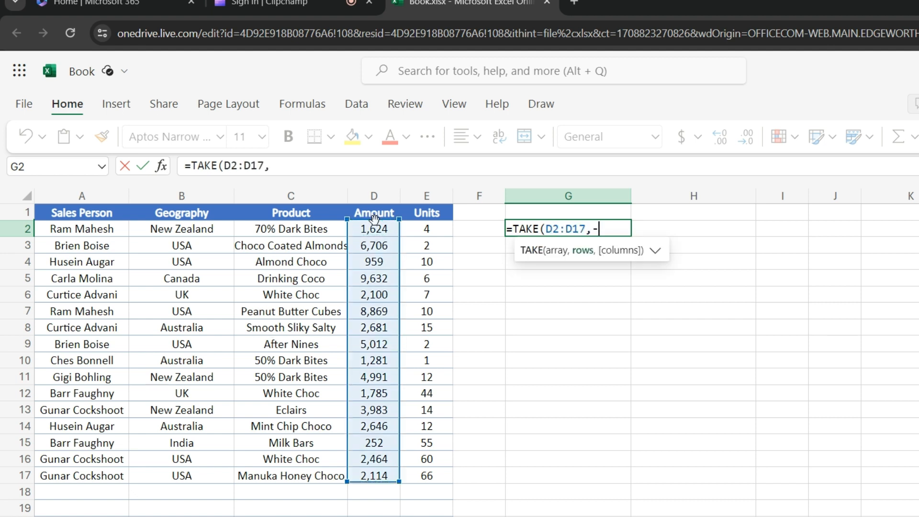
pyautogui.write('5)')
pyautogui.press('Return')
pyautogui.press('Up')
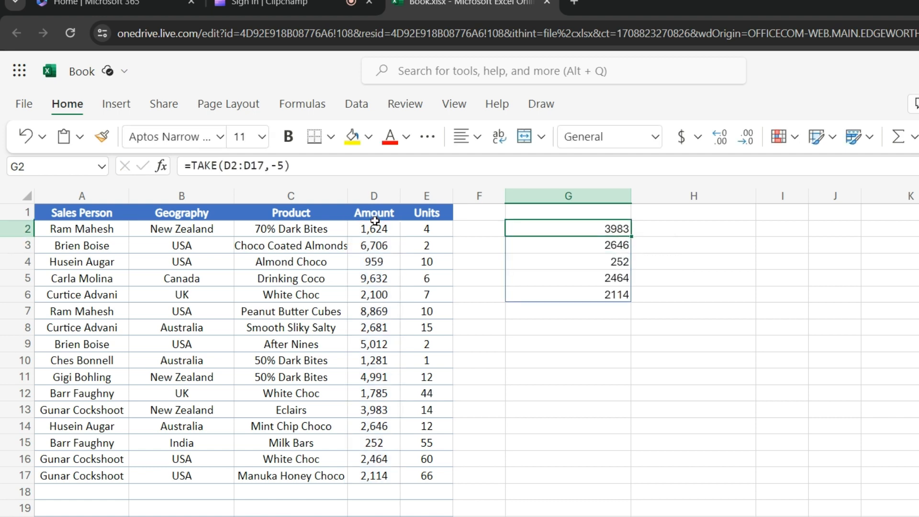
pyautogui.hotkey('ctrl', 'shift', 'Down')
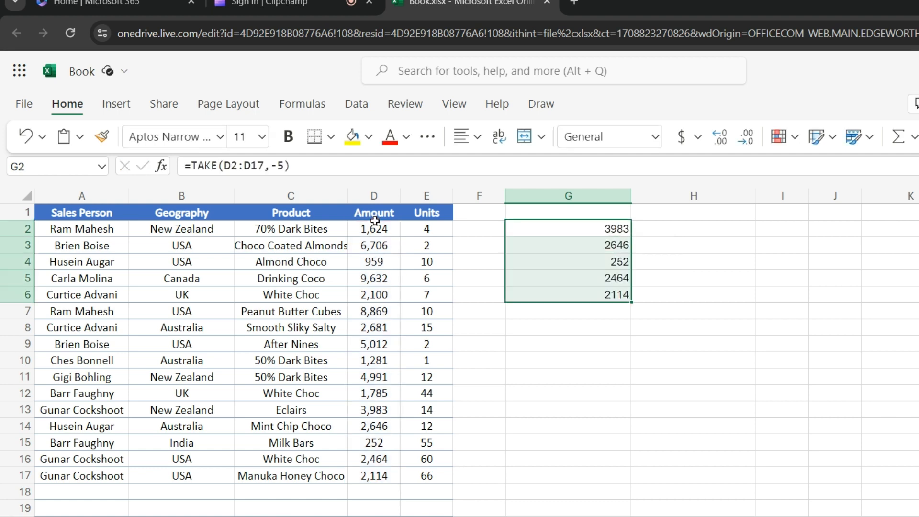
pyautogui.press('Down')
pyautogui.press('Up')
pyautogui.press('Up')
pyautogui.press('Down')
# Wrap the formula in G2 in AVERAGE, making it =AVERAGE(TAKE(D2:D17,-5)), to average the last five amounts
pyautogui.press('F2')
pyautogui.press('Left')
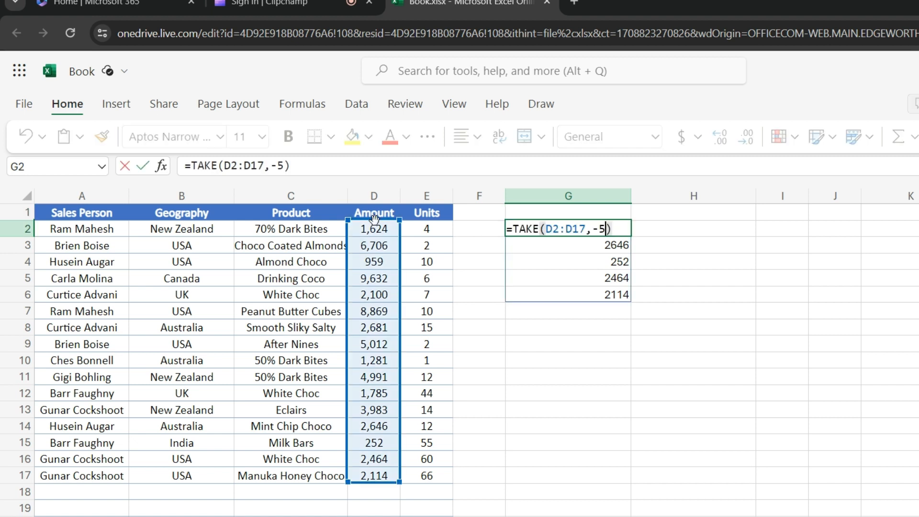
pyautogui.press('Left')
pyautogui.press('Left')
pyautogui.press('Left')
pyautogui.write('AVERAGE')
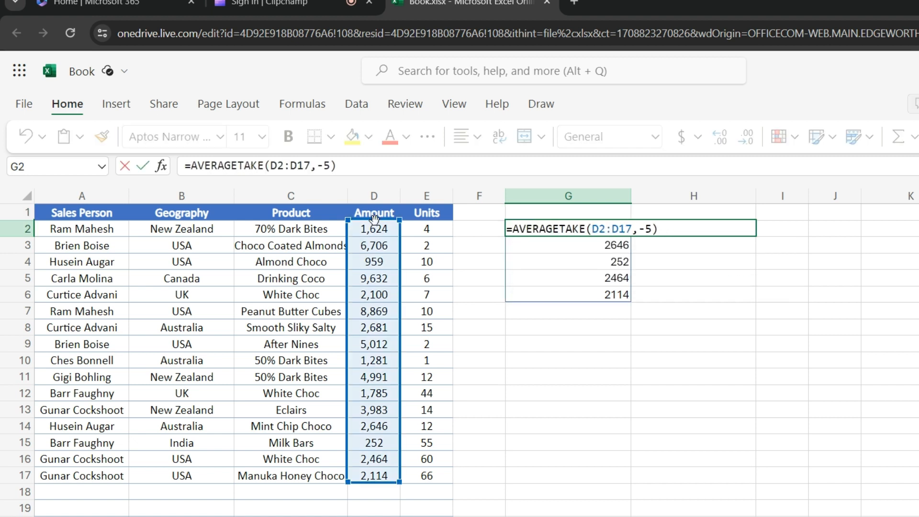
pyautogui.write('(')
pyautogui.click(678, 228)
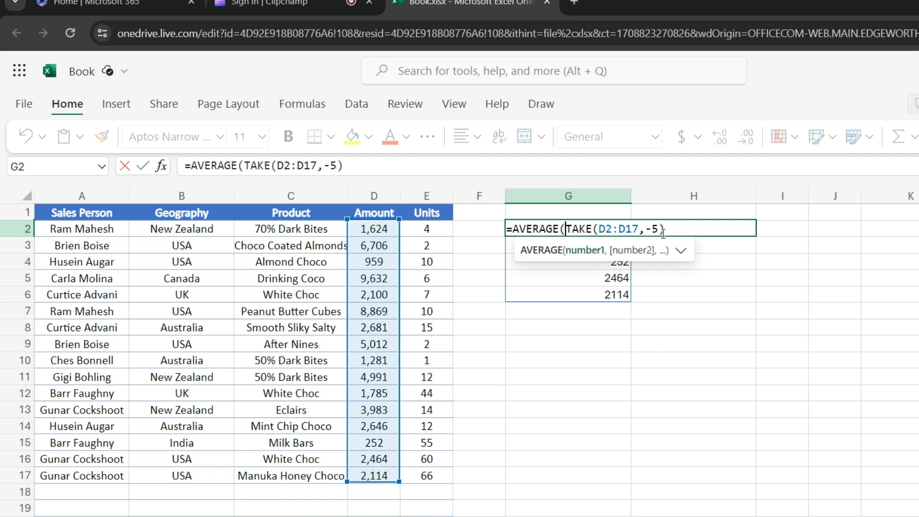
pyautogui.write(')')
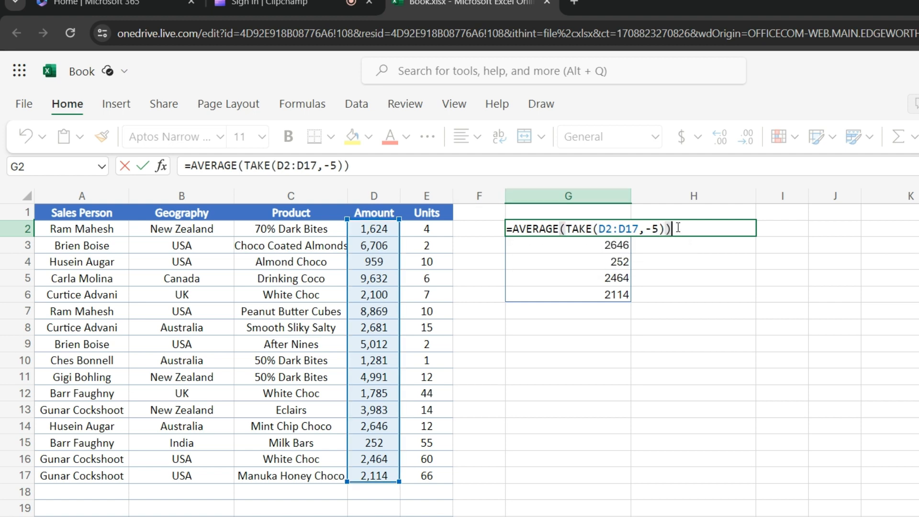
pyautogui.press('Return')
pyautogui.press('Up')
# Examine the last Amount values in the source table, and clear the AVERAGE formula from G2
pyautogui.press('Left')
pyautogui.press('Left')
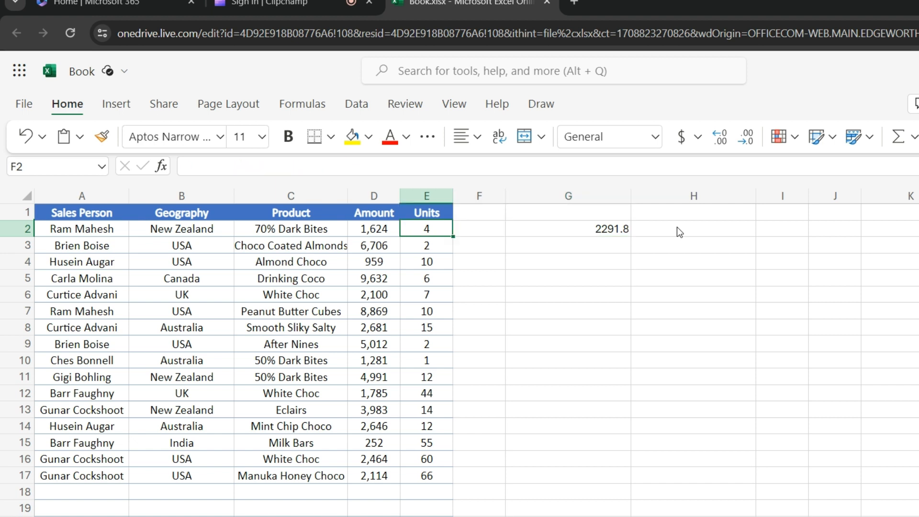
pyautogui.press('Left')
pyautogui.hotkey('ctrl', 'Down')
pyautogui.hotkey('shift', 'Up')
pyautogui.hotkey('shift', 'Up')
pyautogui.hotkey('shift', 'Up')
pyautogui.press('Right')
pyautogui.press('Right')
pyautogui.press('Right')
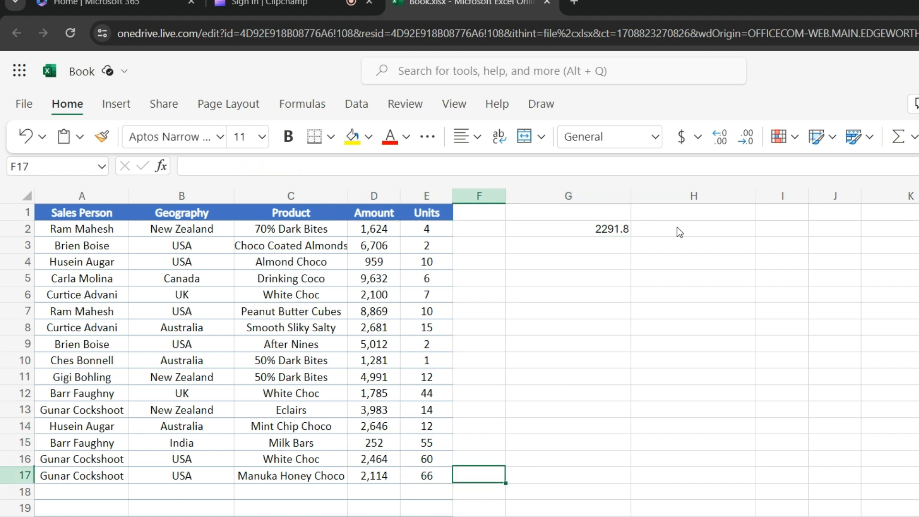
pyautogui.hotkey('ctrl', 'Up')
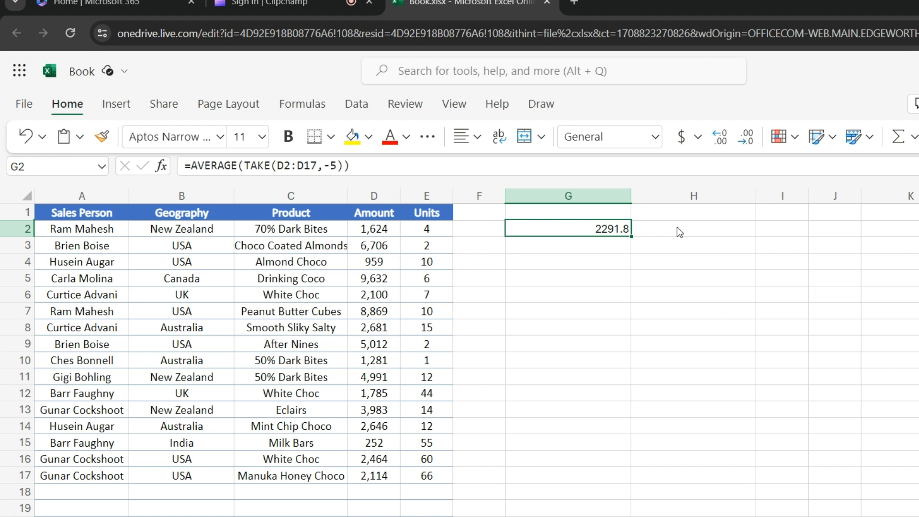
pyautogui.press('Delete')
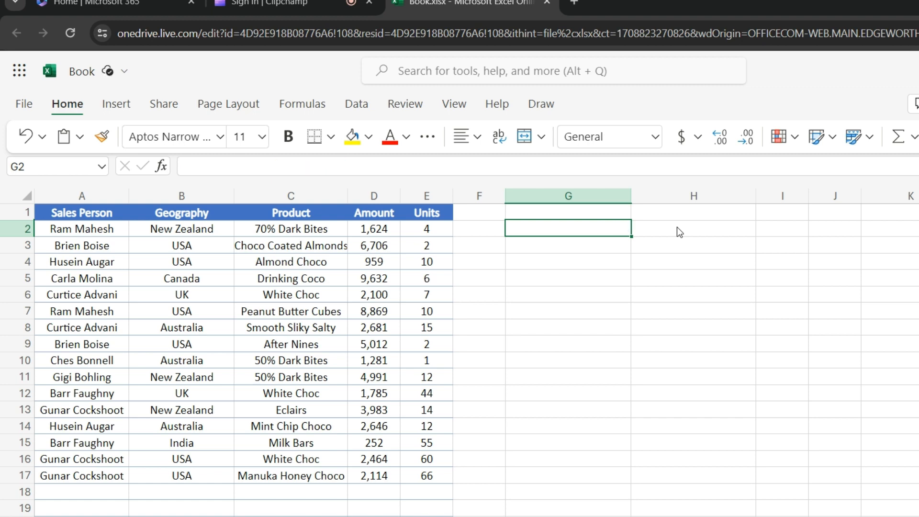
# Examine the Geography, Product, Amount and Units entries in the first rows of the sales table
pyautogui.press('Left')
pyautogui.press('Left')
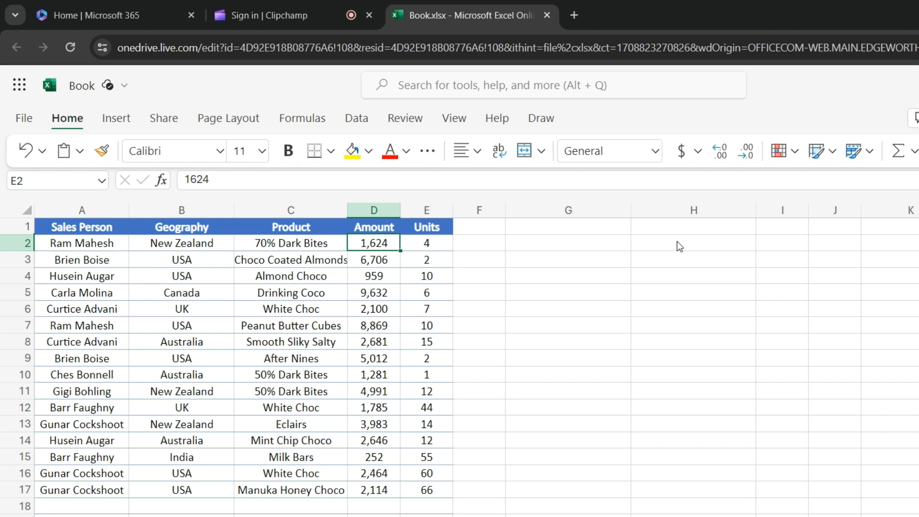
pyautogui.press('Left')
pyautogui.press('Left')
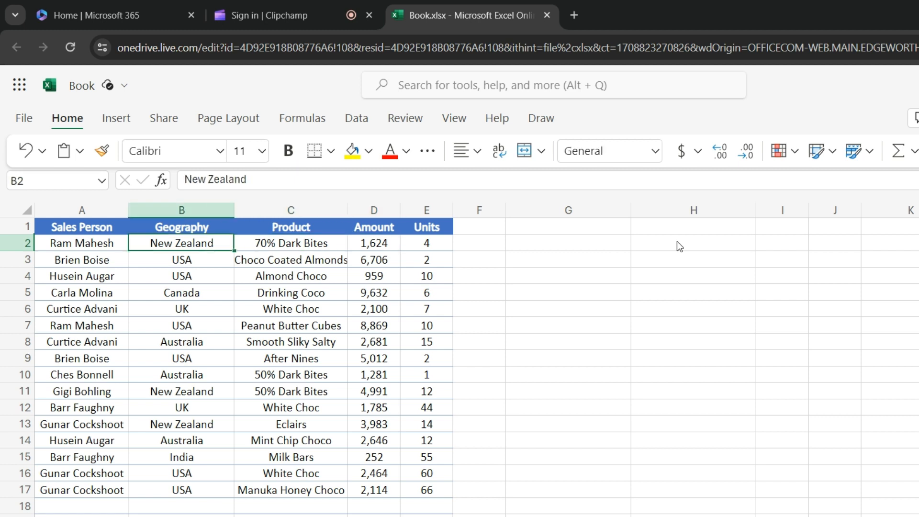
pyautogui.press('Right')
pyautogui.press('Right')
pyautogui.press('Right')
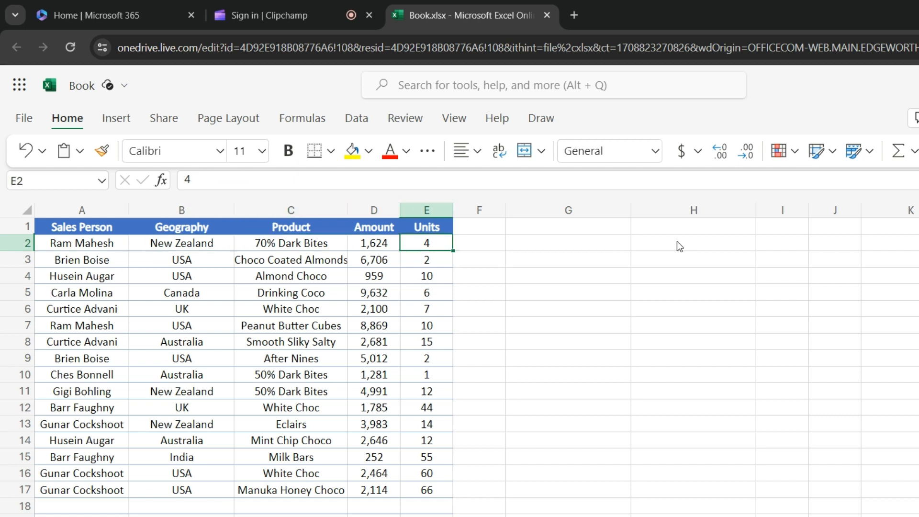
pyautogui.press('Down')
pyautogui.press('Down')
pyautogui.press('Up')
pyautogui.press('Right')
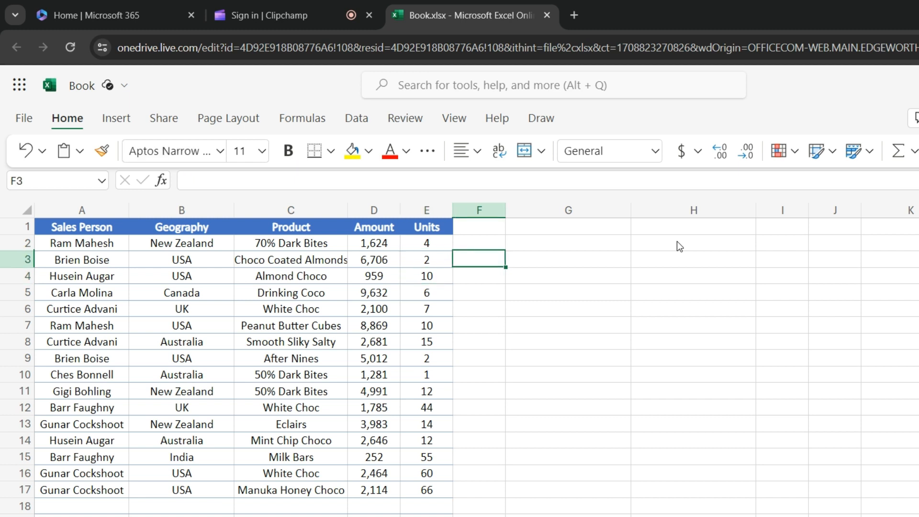
pyautogui.press('Left')
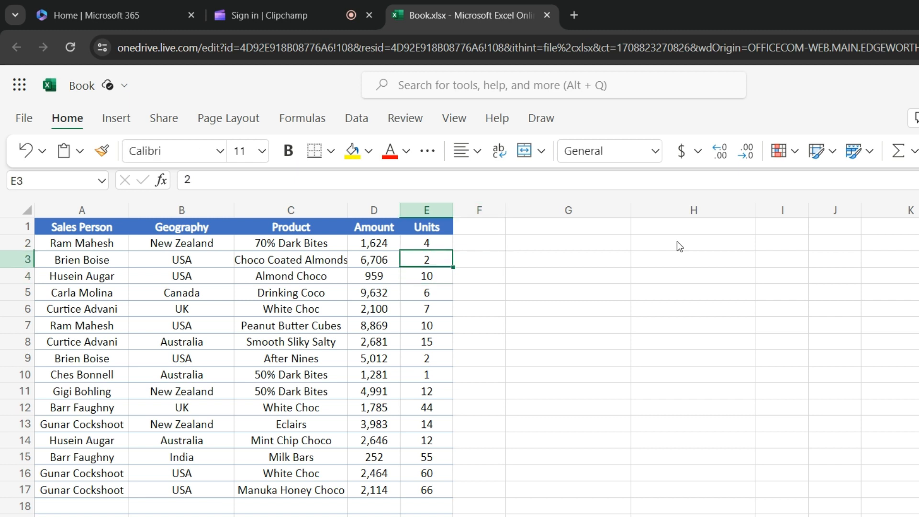
# Highlight the last three Units values, E15:E17, to examine the highest unit counts in the table
pyautogui.hotkey('ctrl', 'Down')
pyautogui.hotkey('shift', 'Up')
pyautogui.hotkey('shift', 'Up')
pyautogui.hotkey('shift', 'Up')
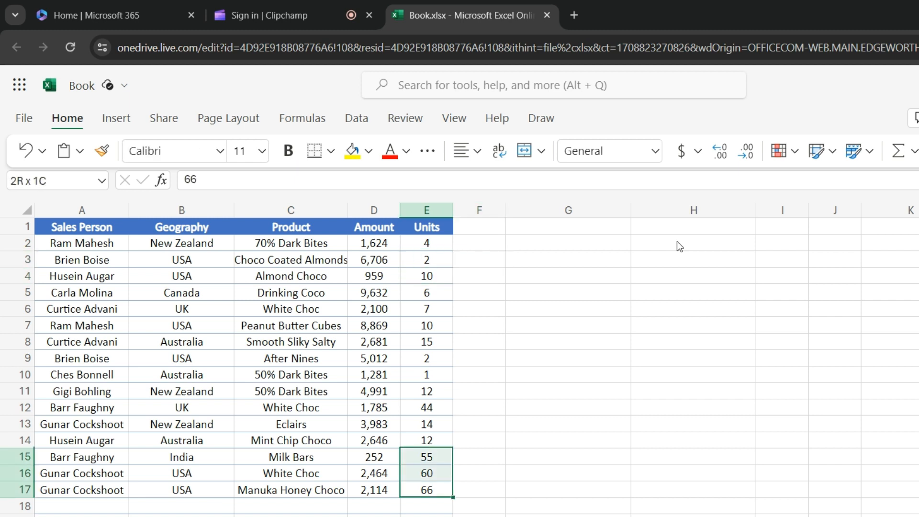
pyautogui.press('Down')
pyautogui.press('Up')
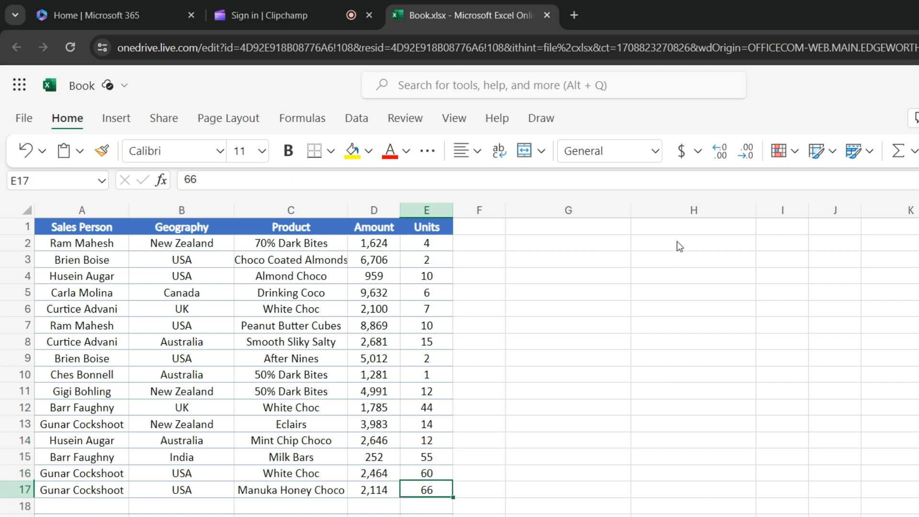
pyautogui.hotkey('ctrl', 'Up')
pyautogui.press('Down')
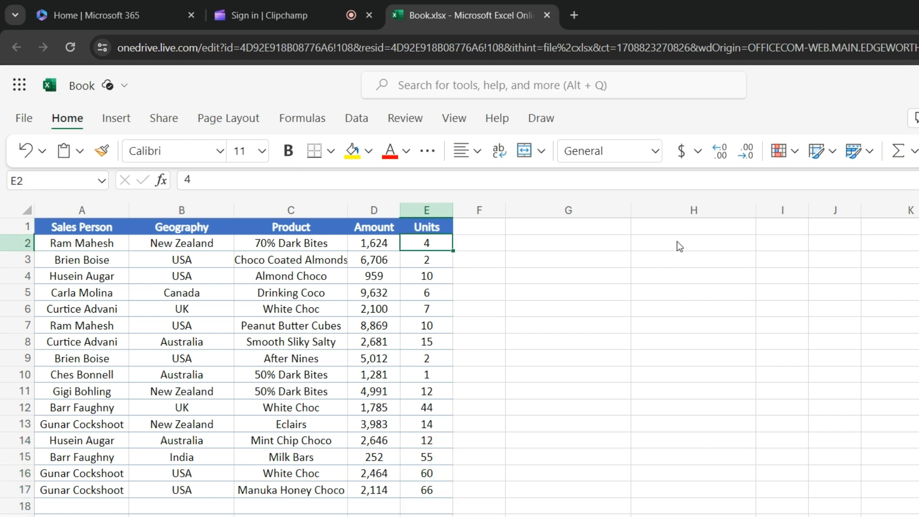
# Start a FILTER formula in G2 with the Sales Person range A2:A17 as its array
pyautogui.press('Down')
pyautogui.press('Up')
pyautogui.press('Down')
pyautogui.press('Right')
pyautogui.press('Up')
pyautogui.press('Right')
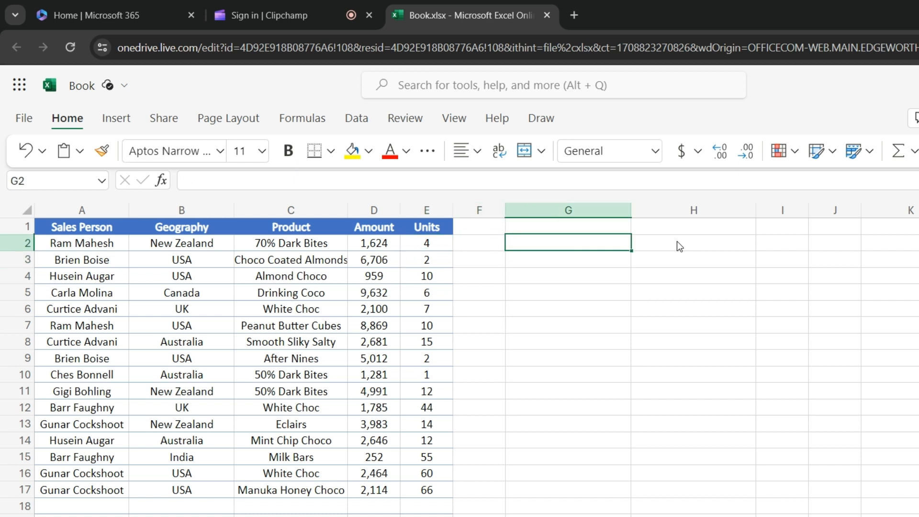
pyautogui.write('=FILTER(')
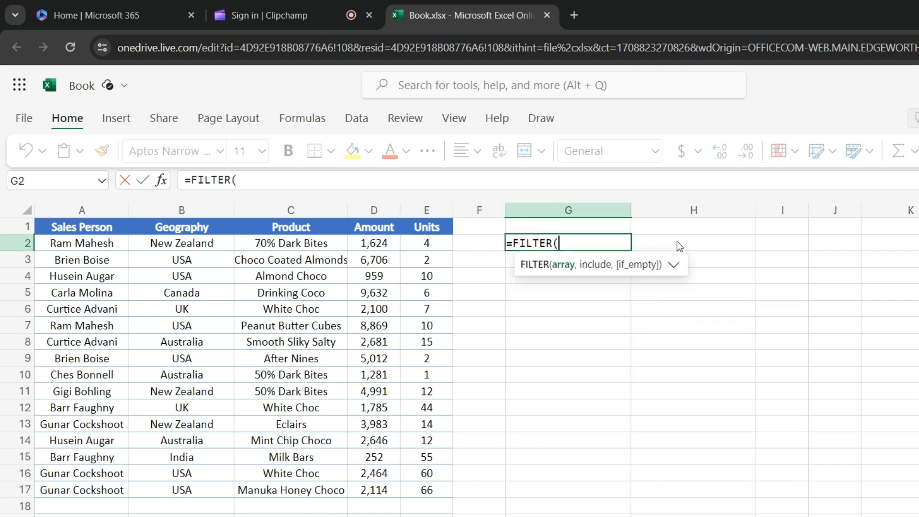
pyautogui.click(81, 241)
pyautogui.hotkey('ctrl', 'shift', 'Down')
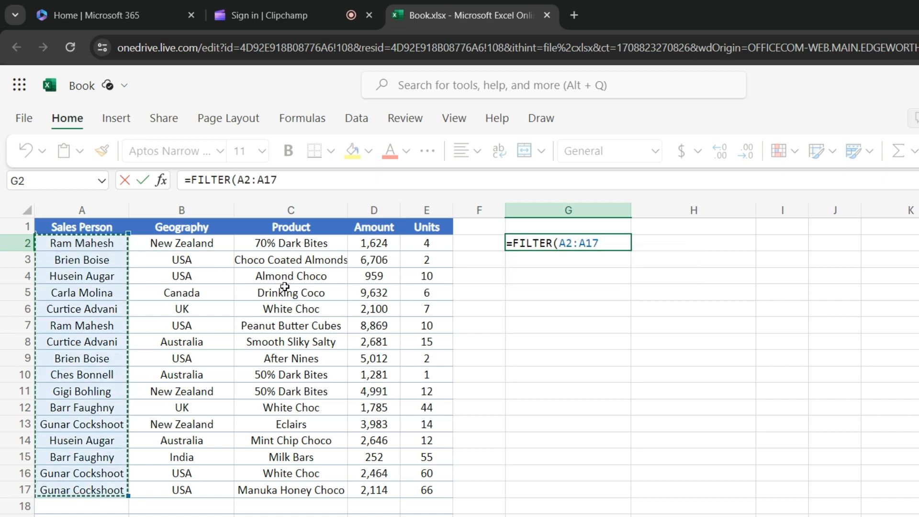
pyautogui.write(',')
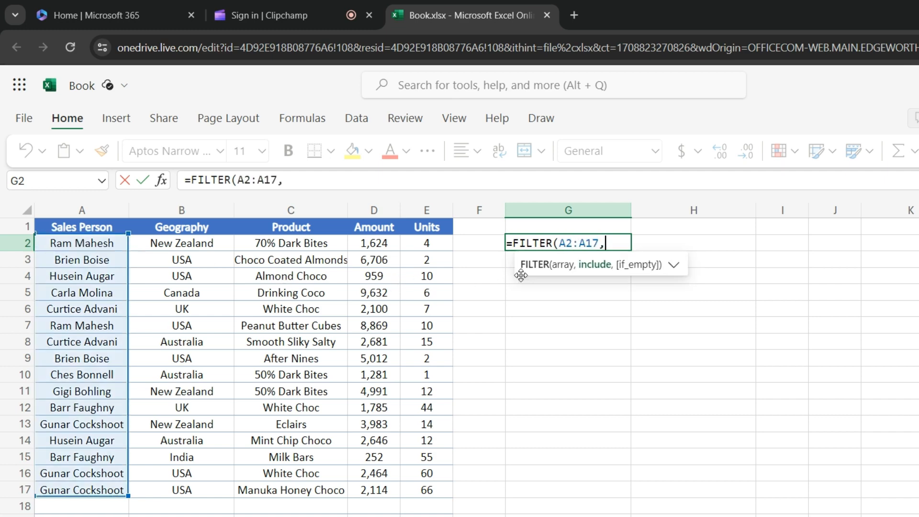
# Complete the FILTER formula in G2 with the condition E2:E17>=50, and enter it
pyautogui.click(436, 240)
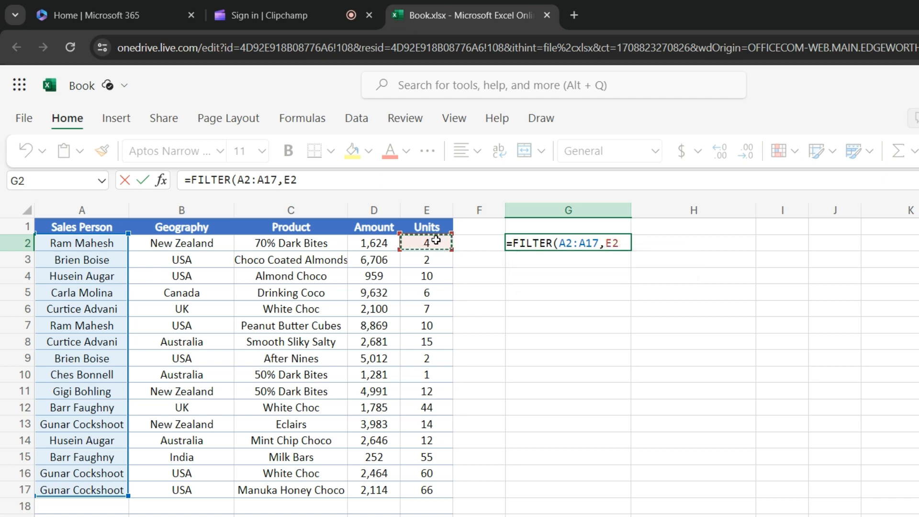
pyautogui.hotkey('ctrl', 'shift', 'Down')
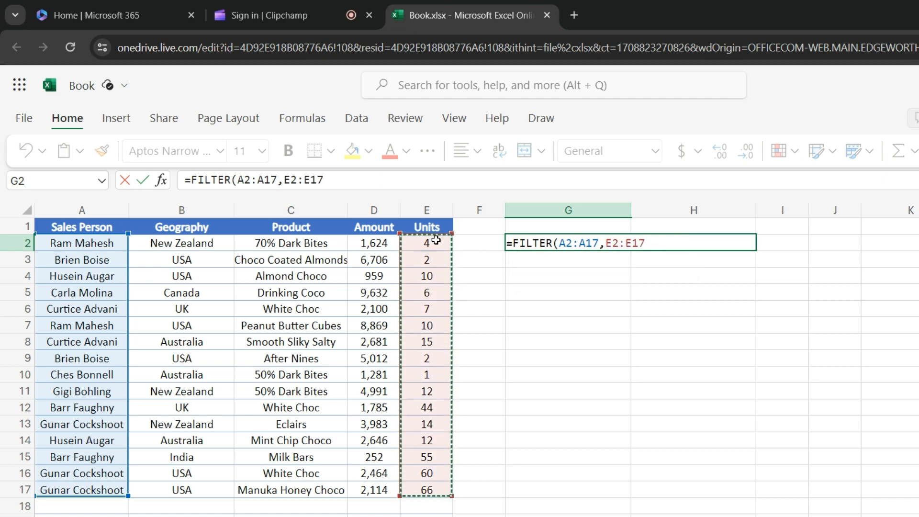
pyautogui.write('>')
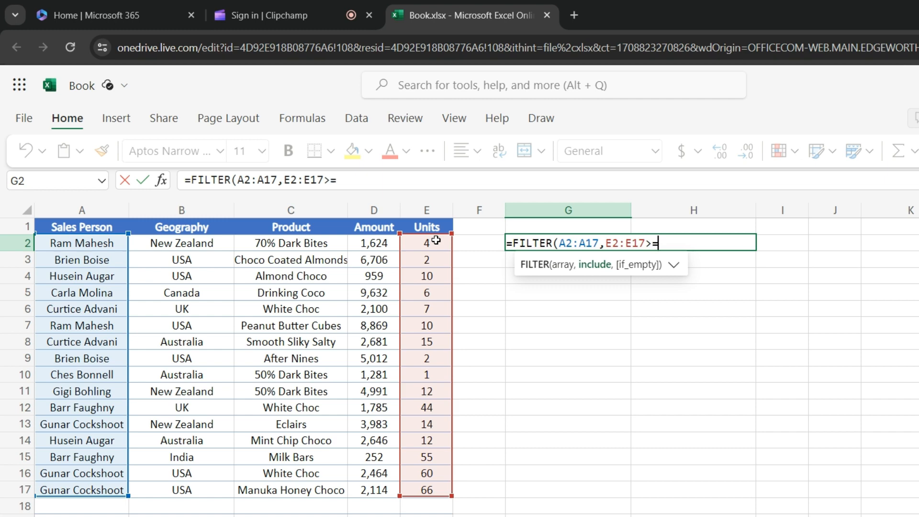
pyautogui.write('=50')
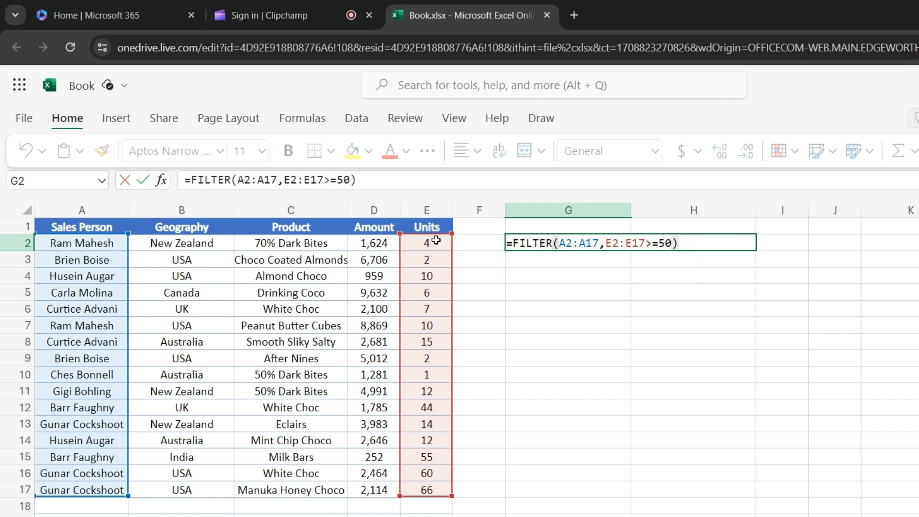
pyautogui.press('Return')
pyautogui.press('Up')
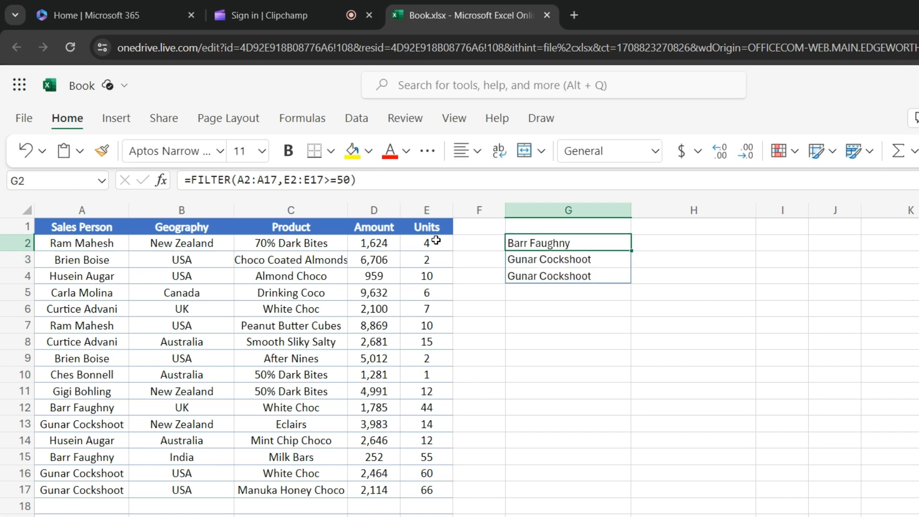
# Examine the filtered sales person names in G2:G4
pyautogui.press('Left')
pyautogui.press('Right')
pyautogui.hotkey('shift', 'Down')
pyautogui.hotkey('shift', 'Down')
pyautogui.press('Down')
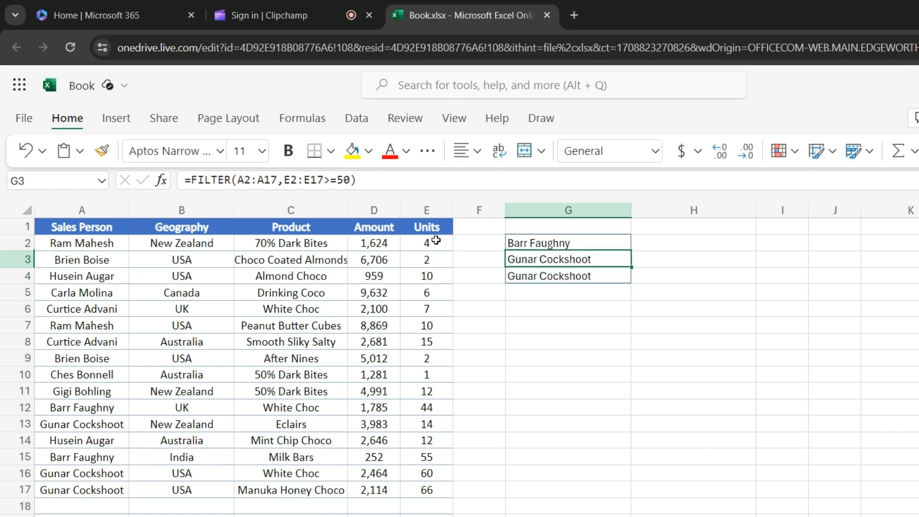
pyautogui.press('Up')
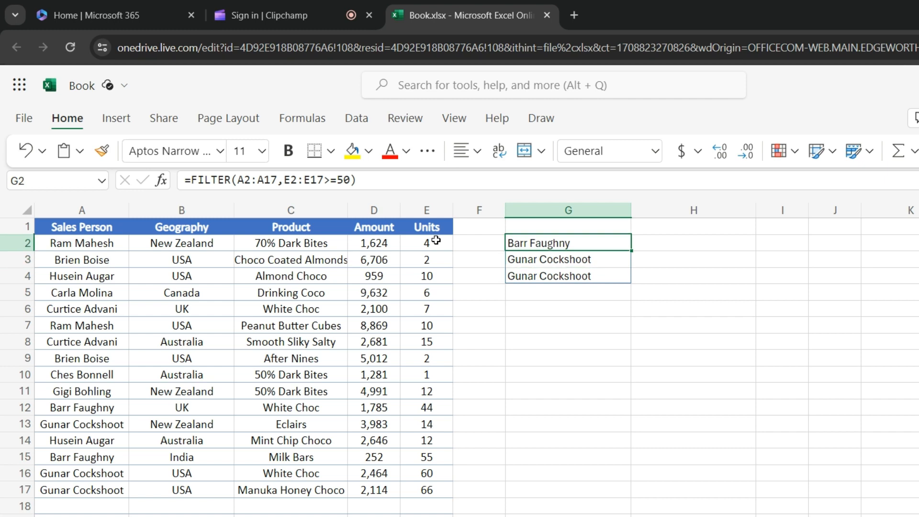
# Examine the last Units values, E14:E17, and the first ones from E2 down against the FILTER condition
pyautogui.press('Left')
pyautogui.press('Right')
pyautogui.press('Left')
pyautogui.press('Left')
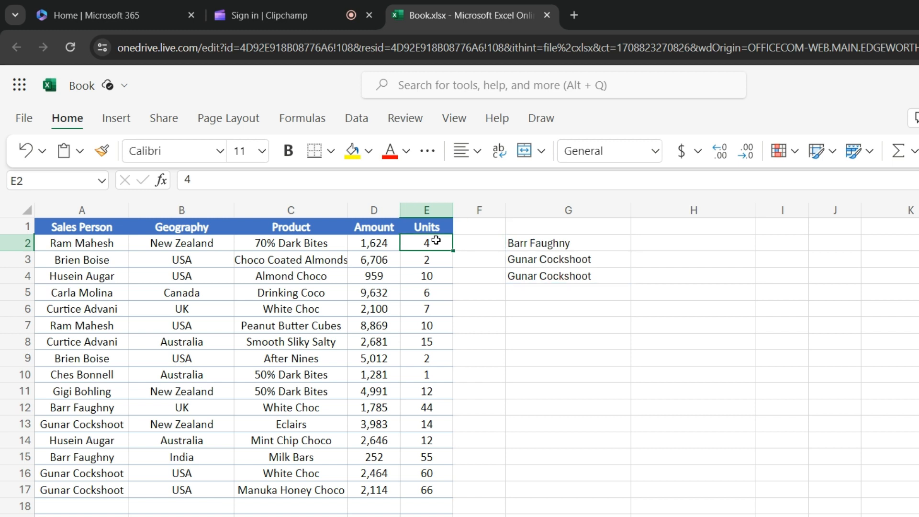
pyautogui.hotkey('ctrl', 'Down')
pyautogui.hotkey('shift', 'Up')
pyautogui.hotkey('shift', 'Up')
pyautogui.hotkey('shift', 'Up')
pyautogui.hotkey('shift', 'Up')
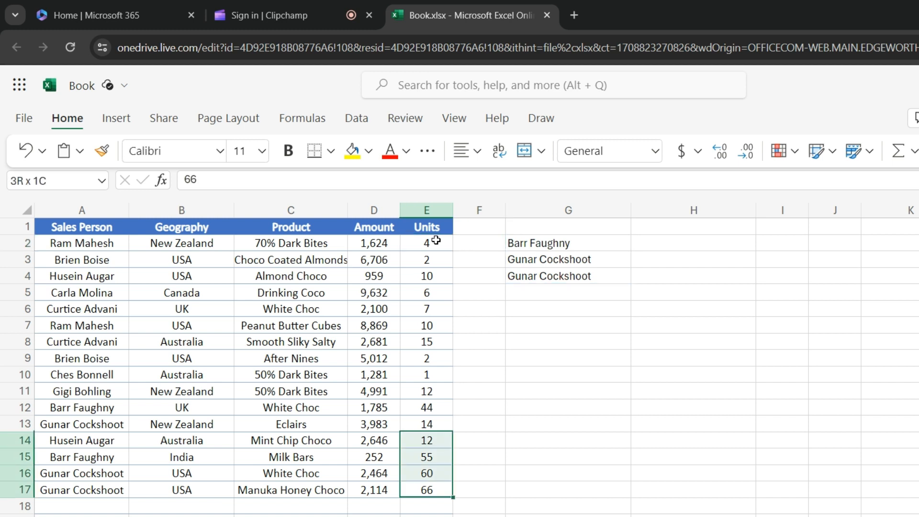
pyautogui.click(435, 241)
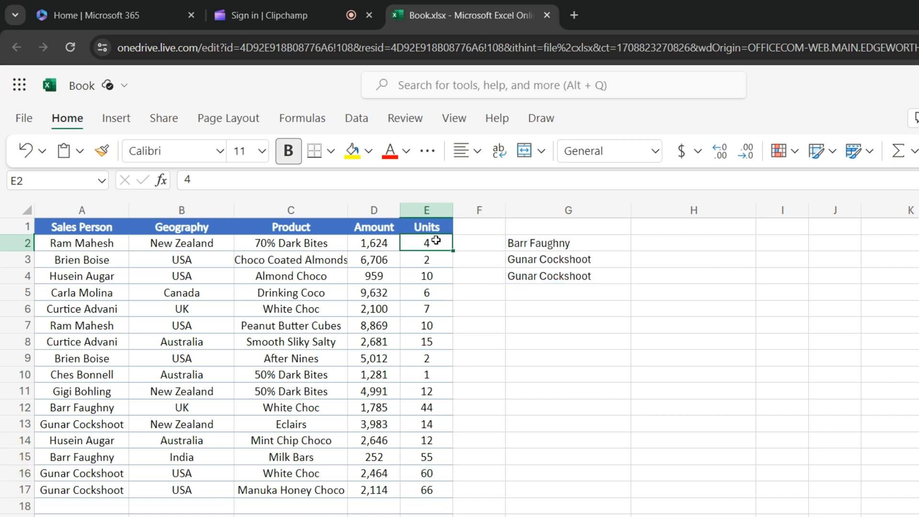
pyautogui.hotkey('shift', 'Down')
pyautogui.hotkey('shift', 'Down')
pyautogui.hotkey('shift', 'Down')
# Wrap the FILTER formula in G2 in TAKE with -3 rows, making it =TAKE(FILTER(A2:A17,E2:E17>=50),-3)
pyautogui.press('Right')
pyautogui.press('Right')
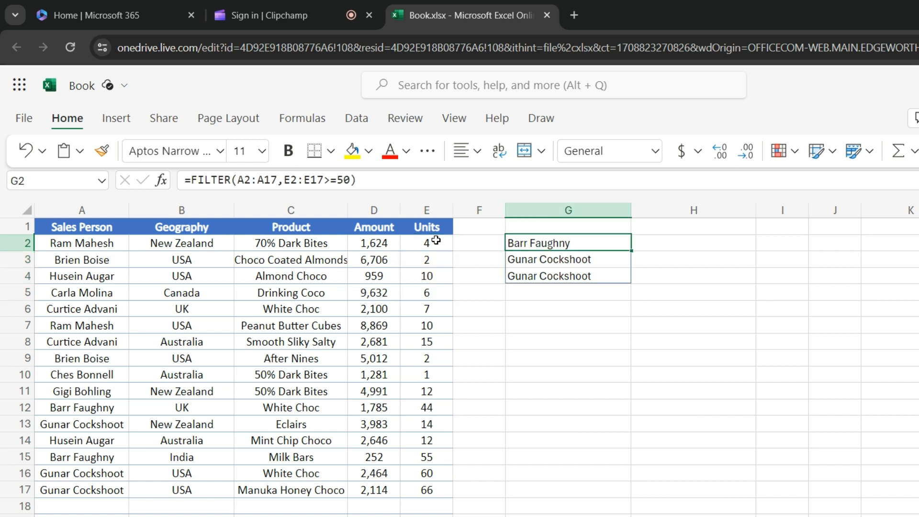
pyautogui.press('F2')
pyautogui.press('Left')
pyautogui.press('Left')
pyautogui.press('Left')
pyautogui.press('Left')
pyautogui.press('Left')
pyautogui.press('Left')
pyautogui.press('Left')
pyautogui.press('Left')
pyautogui.press('Left')
pyautogui.press('Left')
pyautogui.press('Left')
pyautogui.press('Left')
pyautogui.press('Left')
pyautogui.press('Left')
pyautogui.press('Left')
pyautogui.press('Left')
pyautogui.press('Left')
pyautogui.press('Left')
pyautogui.press('Left')
pyautogui.press('Left')
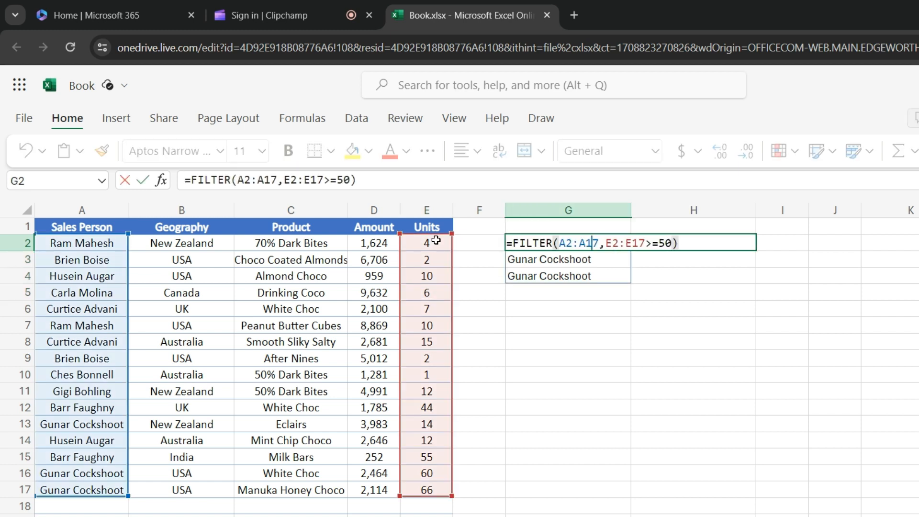
pyautogui.write('TAKE(')
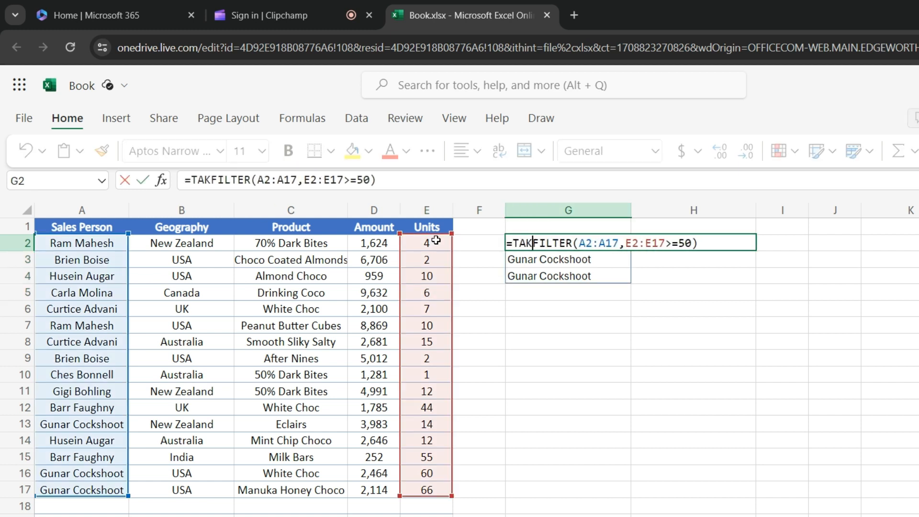
pyautogui.click(712, 237)
pyautogui.write(',')
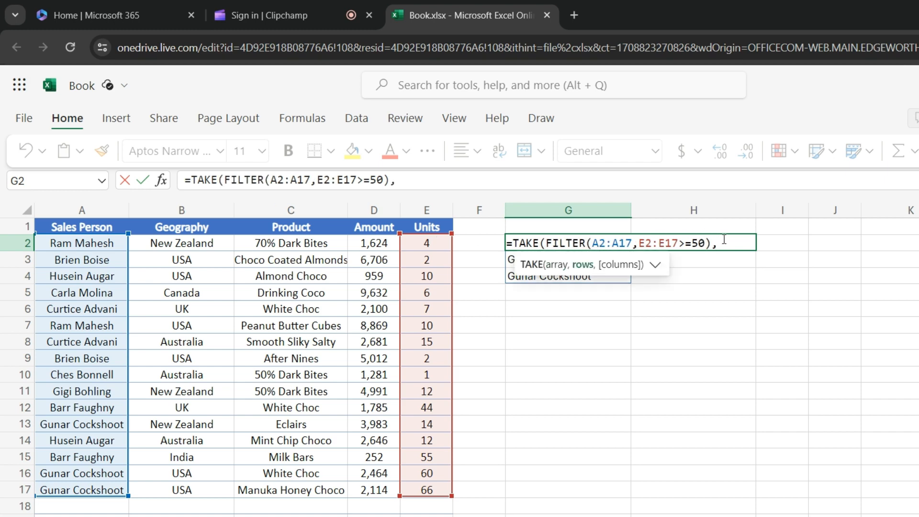
pyautogui.write('-3)')
pyautogui.hotkey('ctrl', 'Return')
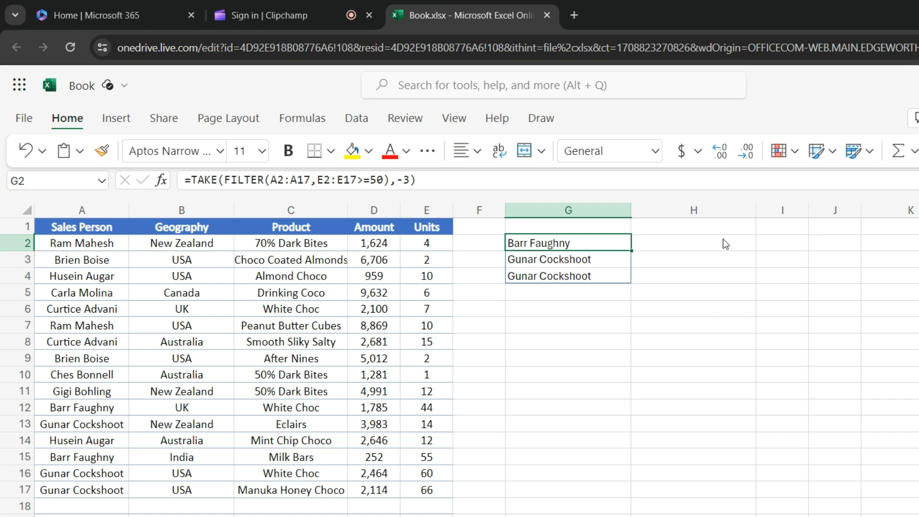
# Highlight table rows 15 to 17 to compare their entries with the TAKE results in column G
pyautogui.click(234, 453)
pyautogui.hotkey('shift', 'Down')
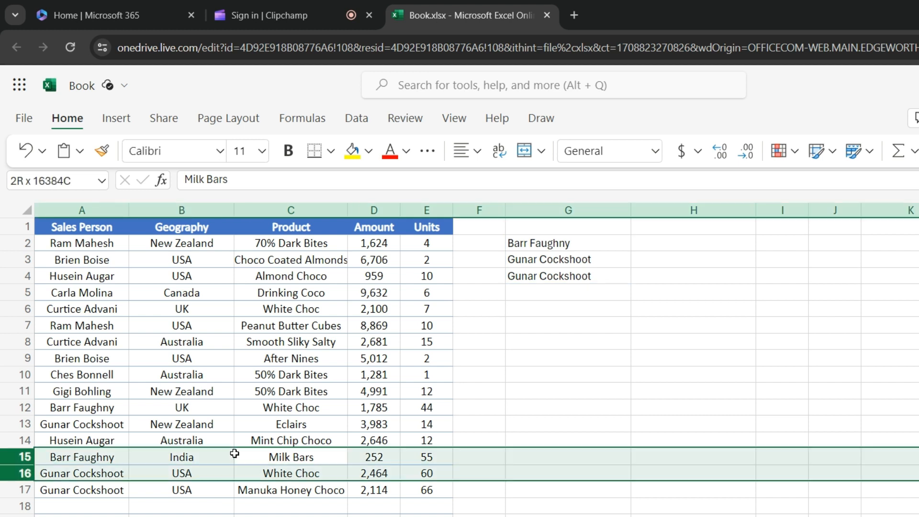
pyautogui.hotkey('shift', 'Down')
pyautogui.press('Right')
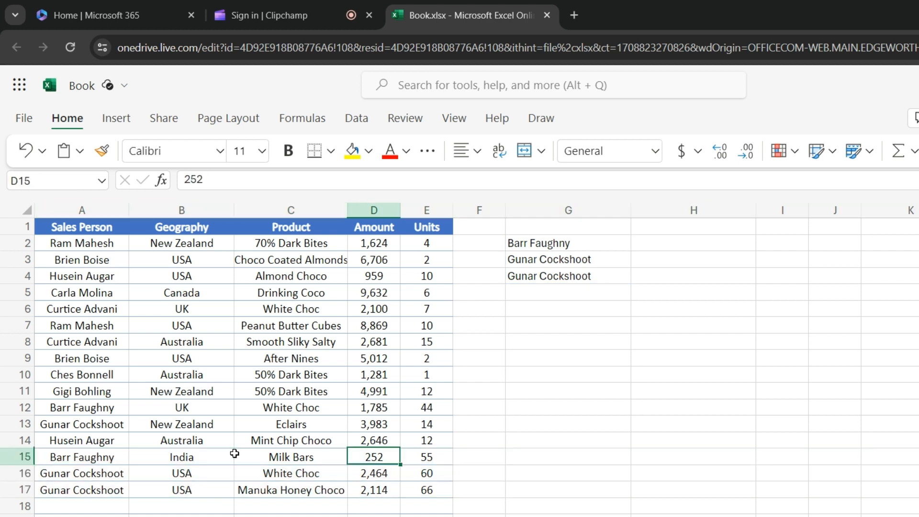
pyautogui.press('Right')
pyautogui.press('Right')
pyautogui.press('Right')
pyautogui.hotkey('ctrl', 'Up')
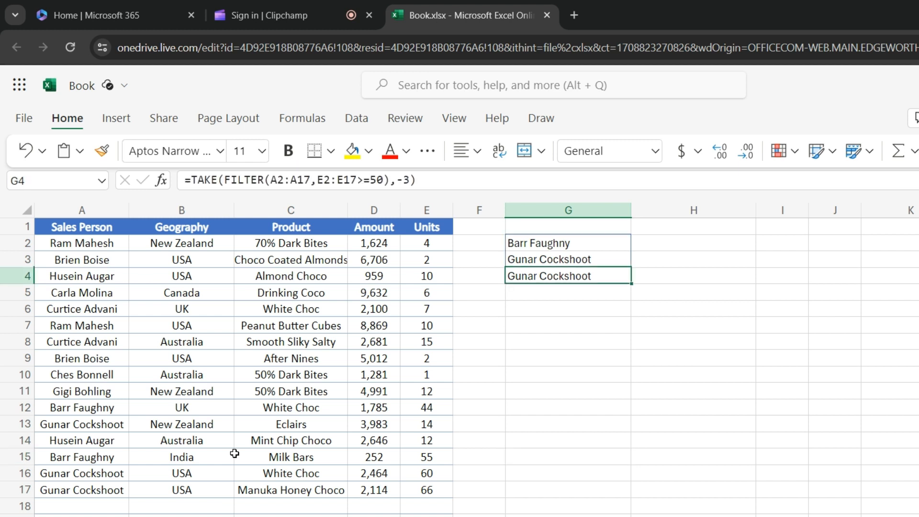
# Change the TAKE rows argument in G2 to 3, making the formula =TAKE(FILTER(A2:A17,E2:E17>=50),3)
pyautogui.press('Up')
pyautogui.press('Up')
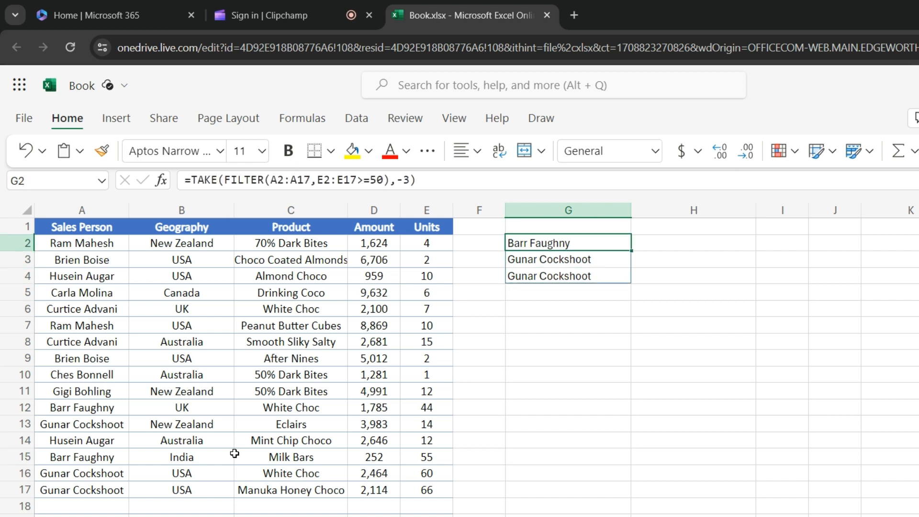
pyautogui.press('F2')
pyautogui.press('Left')
pyautogui.press('Left')
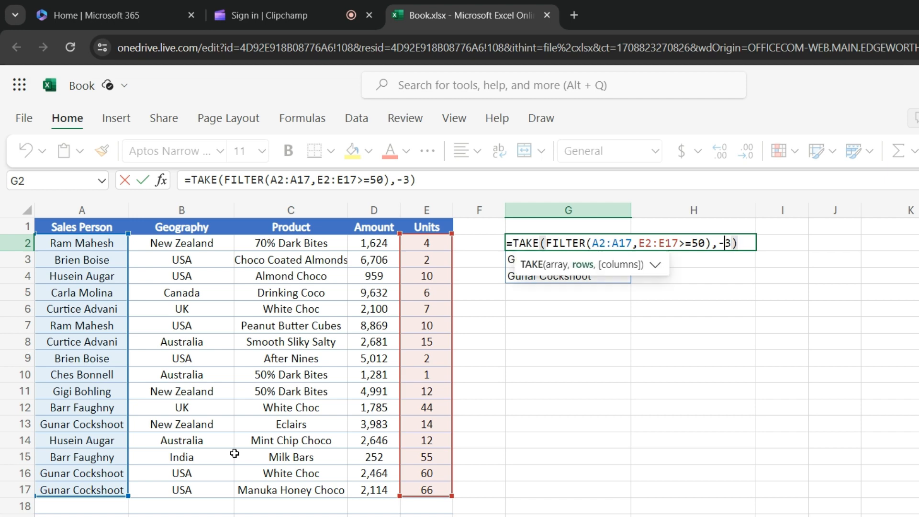
pyautogui.press('BackSpace')
pyautogui.press('Return')
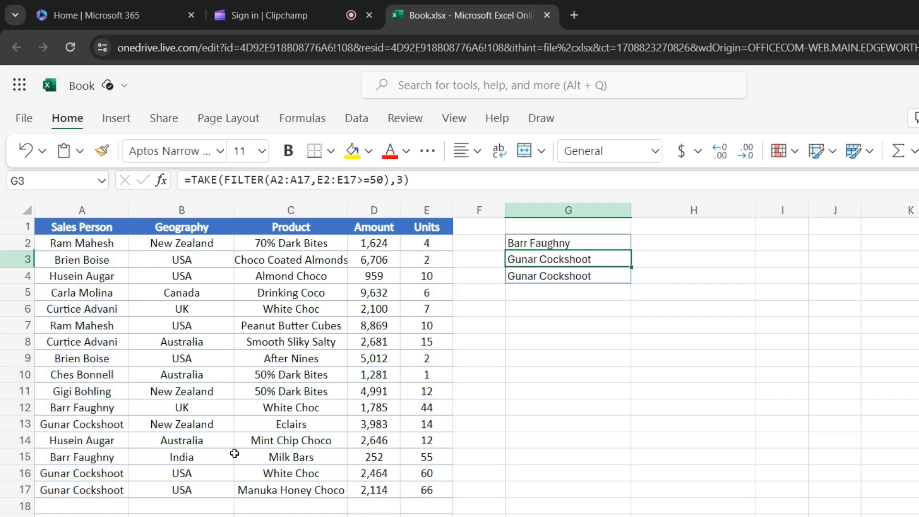
pyautogui.press('Up')
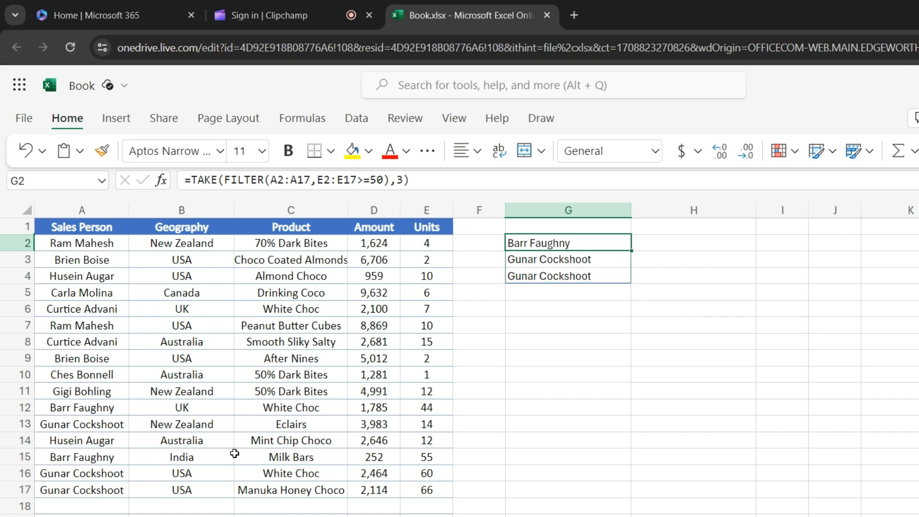
# Review the formula in G2 and highlight the Units values E2:E12 to examine the lower unit counts
pyautogui.press('F2')
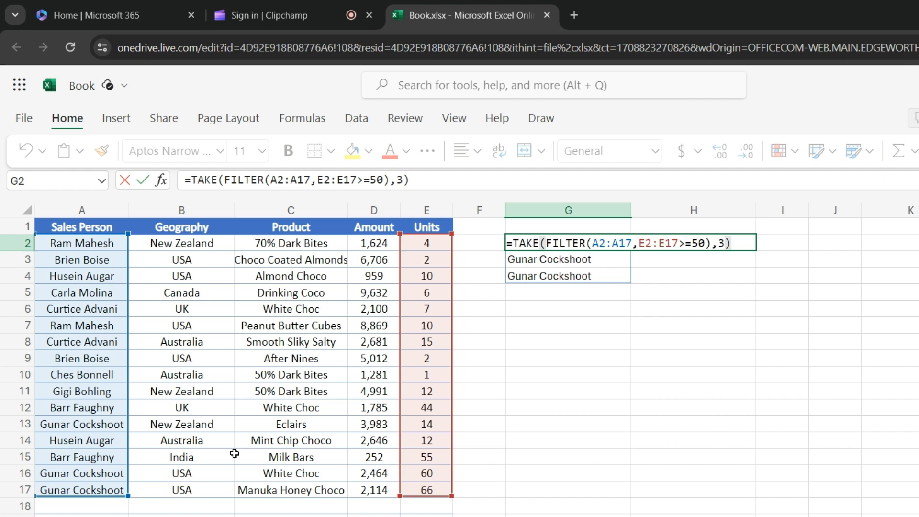
pyautogui.press('Tab')
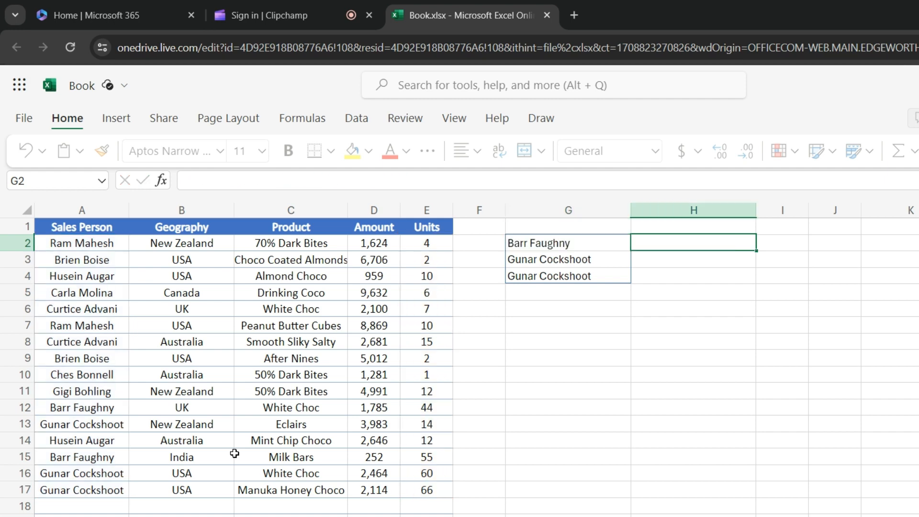
pyautogui.press('Left')
pyautogui.press('Left')
pyautogui.press('Left')
pyautogui.hotkey('shift', 'Down')
pyautogui.hotkey('shift', 'Down')
pyautogui.hotkey('shift', 'Down')
pyautogui.hotkey('shift', 'Down')
pyautogui.hotkey('shift', 'Down')
pyautogui.hotkey('shift', 'Down')
pyautogui.hotkey('shift', 'Down')
pyautogui.hotkey('shift', 'Down')
pyautogui.hotkey('shift', 'Down')
pyautogui.hotkey('shift', 'Down')
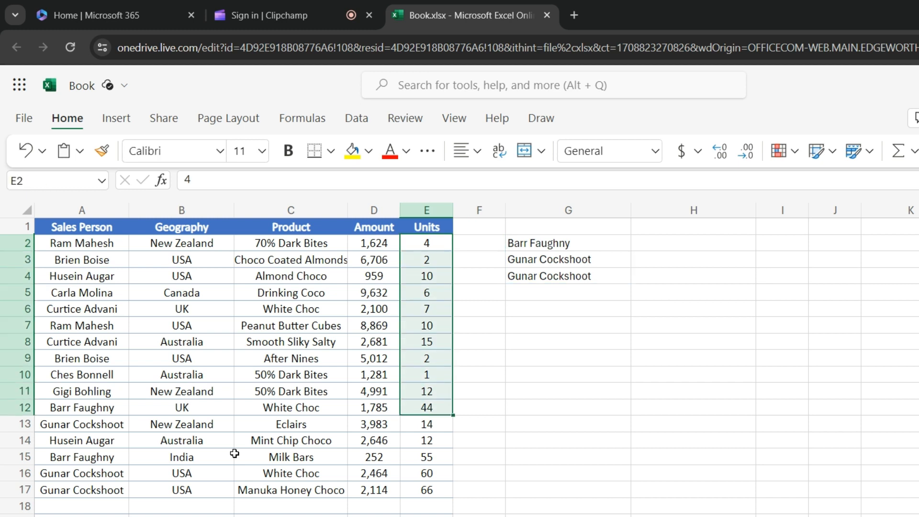
# Lower the FILTER threshold in G2 to 15, making it =TAKE(FILTER(A2:A17,E2:E17>=15),3), and review the formula
pyautogui.press('Right')
pyautogui.press('Right')
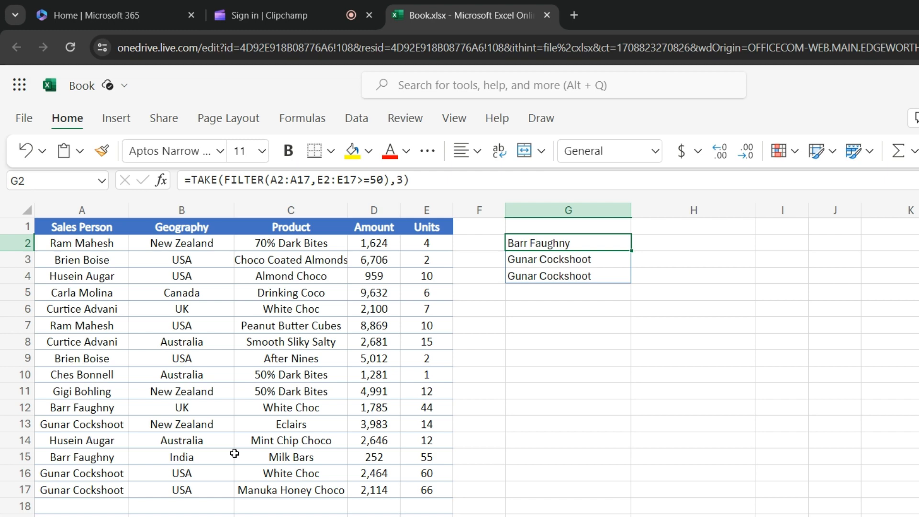
pyautogui.press('F2')
pyautogui.press('Left')
pyautogui.press('Left')
pyautogui.press('Left')
pyautogui.press('Left')
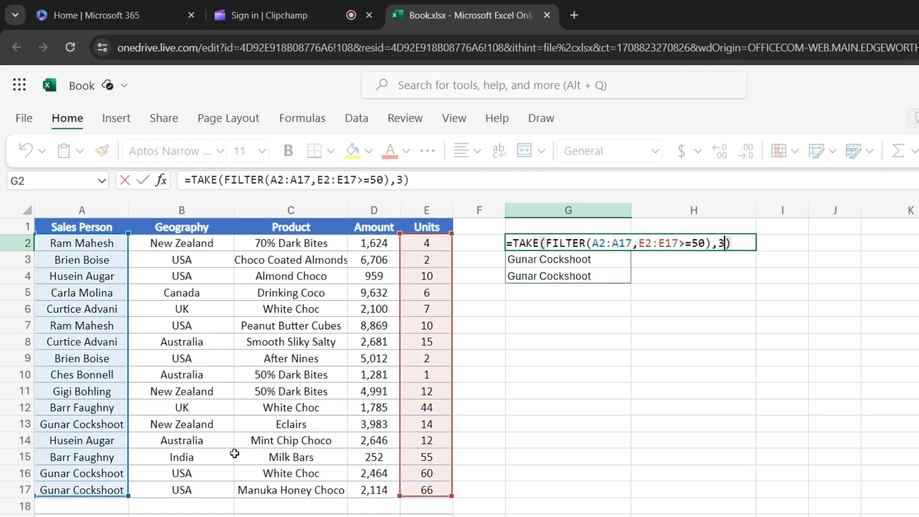
pyautogui.press('BackSpace')
pyautogui.press('BackSpace')
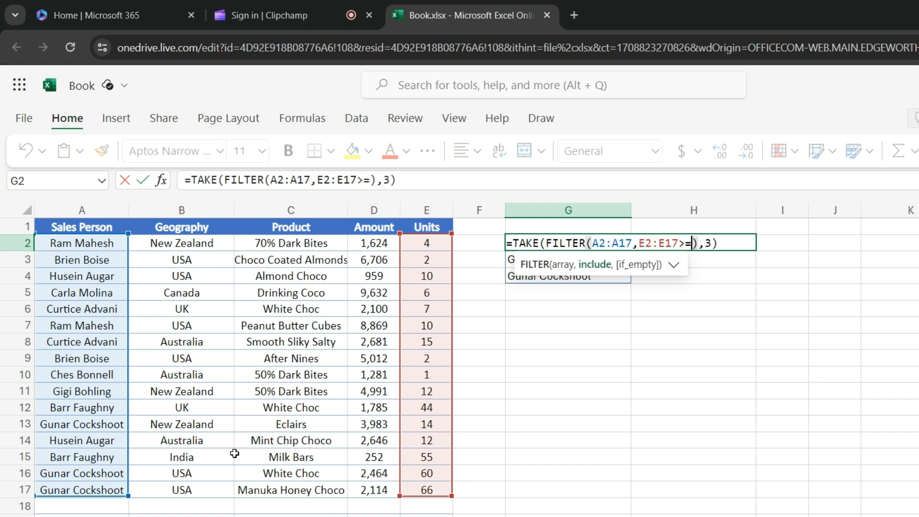
pyautogui.write('15')
pyautogui.press('Return')
pyautogui.press('Up')
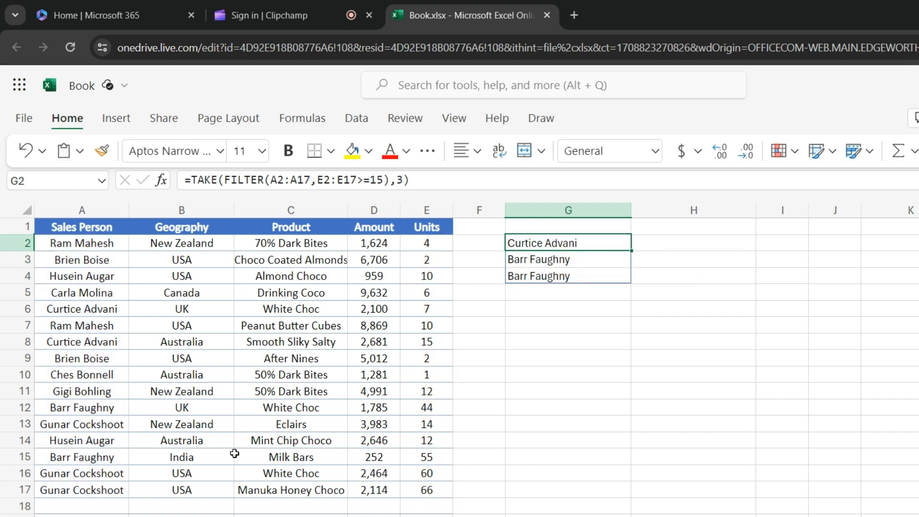
pyautogui.press('F2')
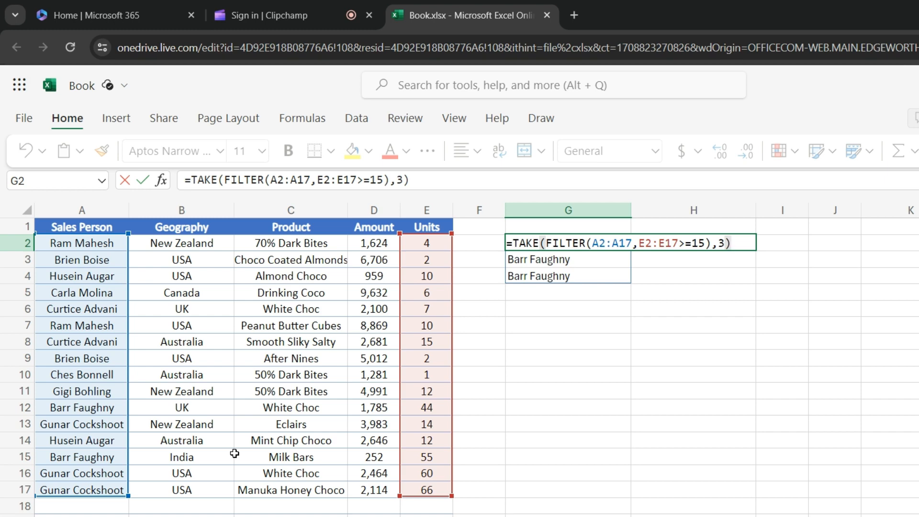
pyautogui.press('Tab')
pyautogui.press('Left')
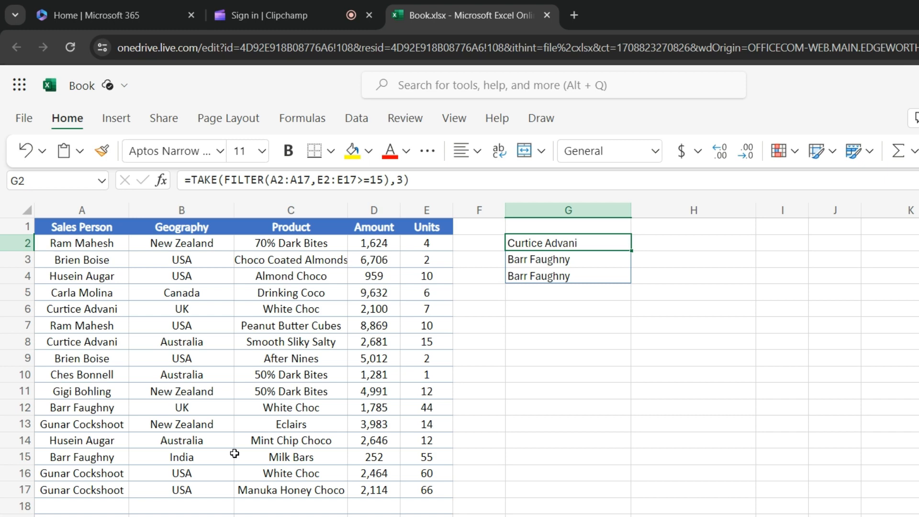
# Clear the TAKE and FILTER formula from G2 and keep that cell selected
pyautogui.press('Delete')
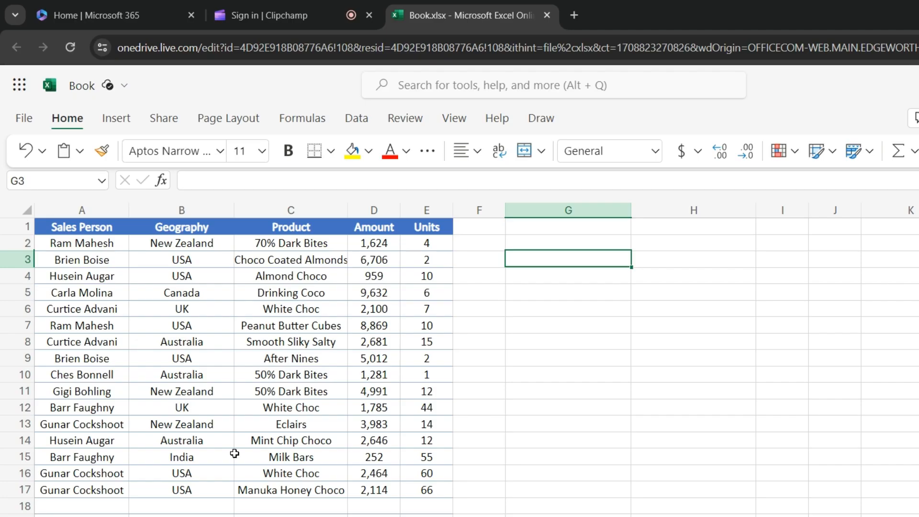
pyautogui.press('Up')
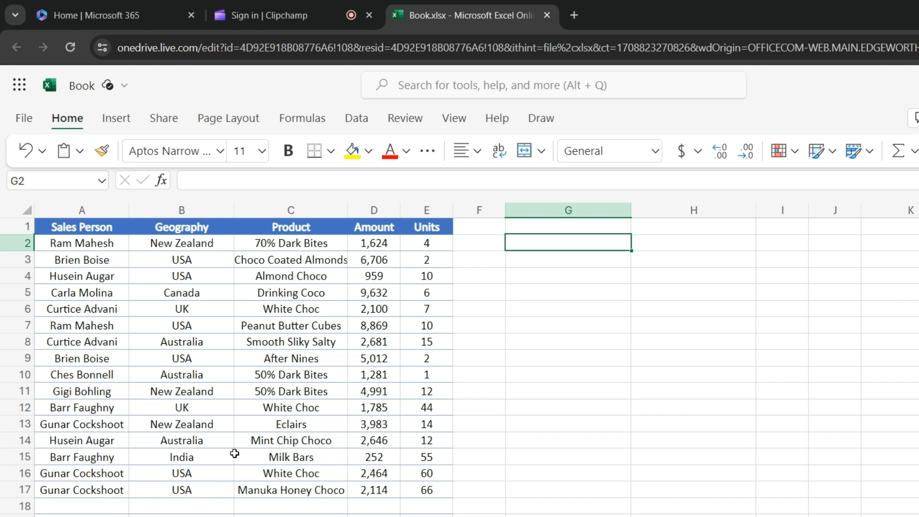
pyautogui.press('Left')
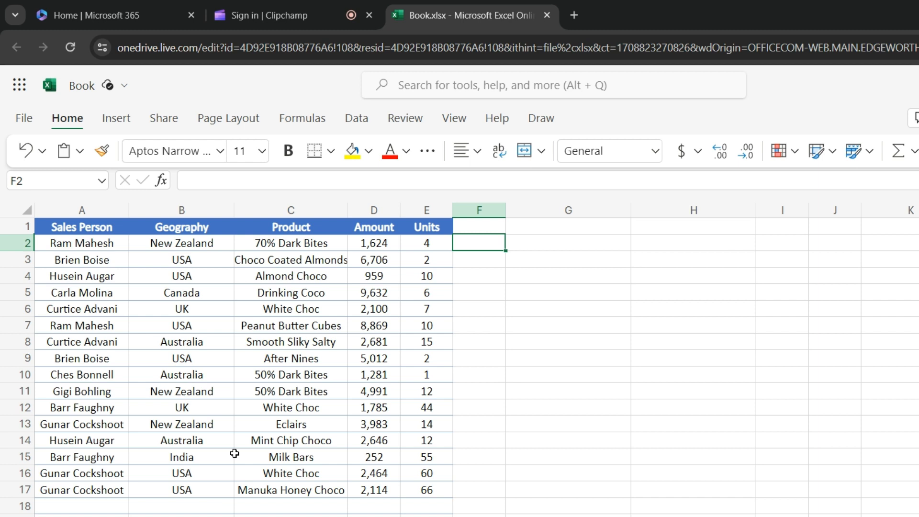
pyautogui.press('Right')
# Enter =SORTBY(A2:A17,D2:D17,-1) in G2 to list the sales persons by Amount in descending order
pyautogui.write('=')
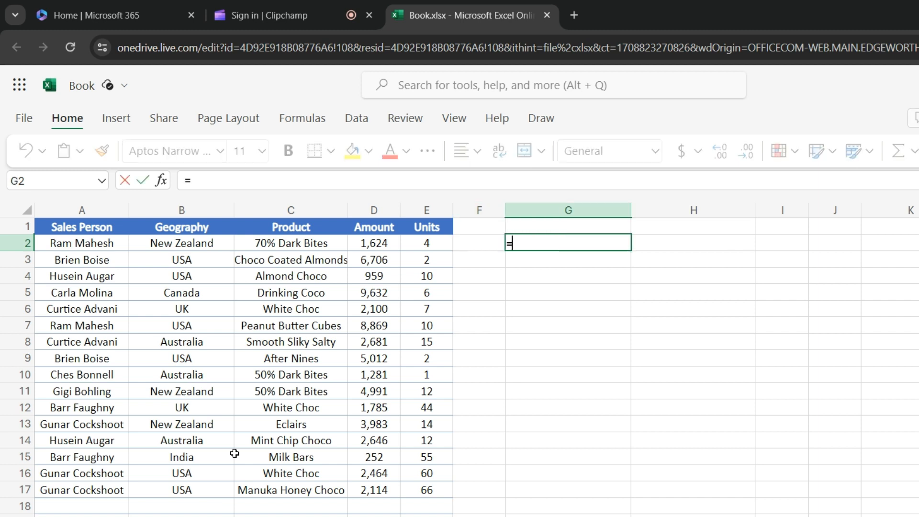
pyautogui.write('SORTBY(')
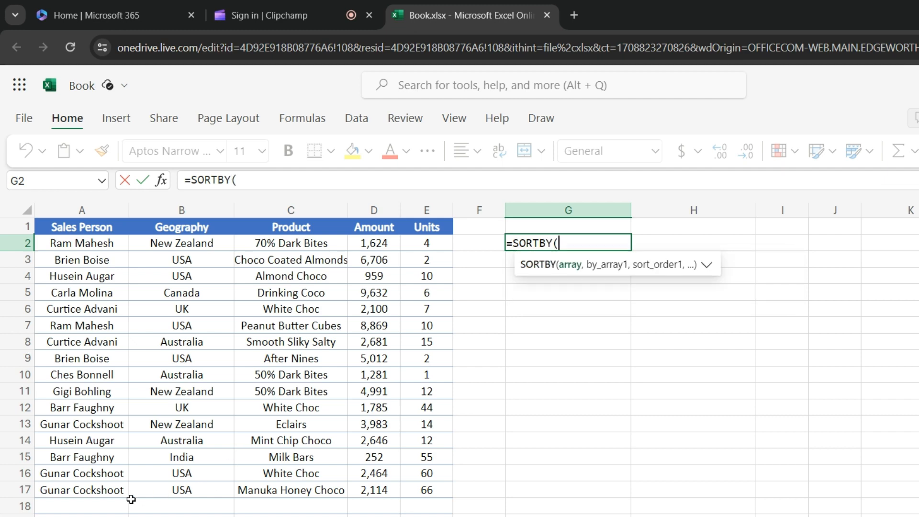
pyautogui.click(106, 242)
pyautogui.hotkey('ctrl', 'shift', 'Down')
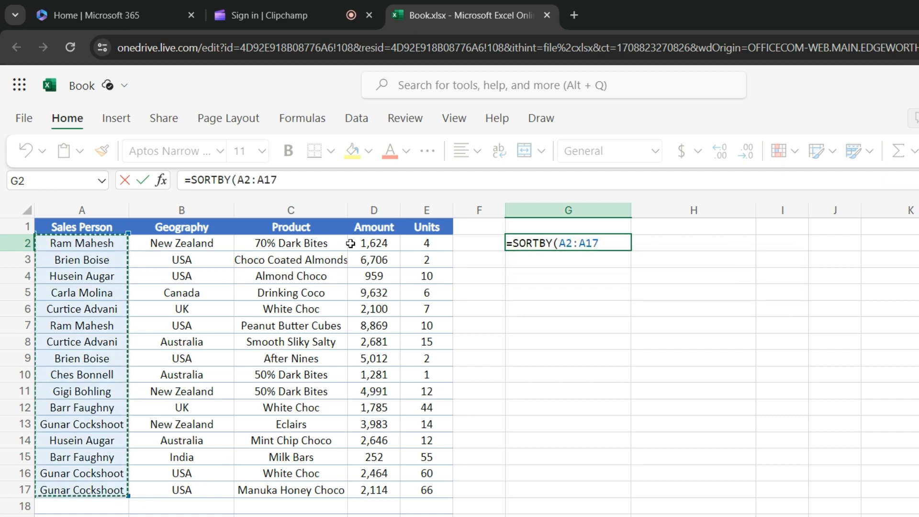
pyautogui.write(',')
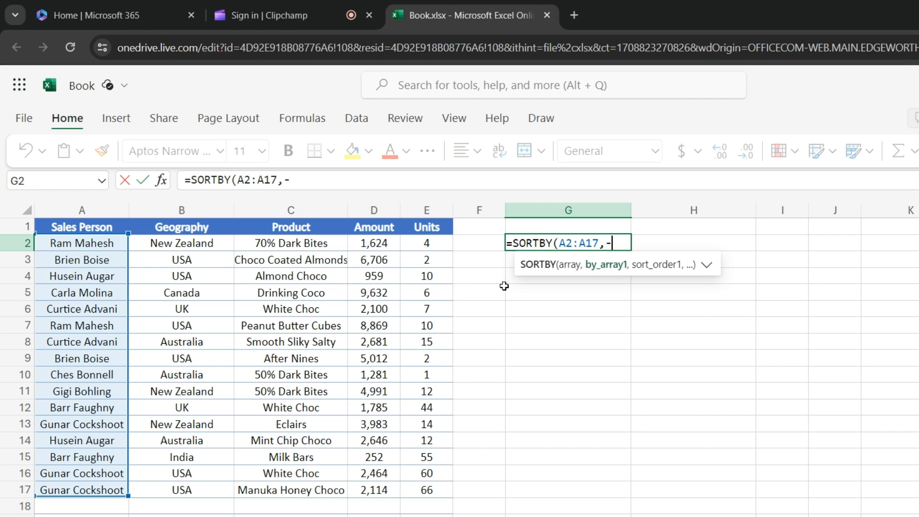
pyautogui.click(386, 241)
pyautogui.hotkey('ctrl', 'shift', 'Down')
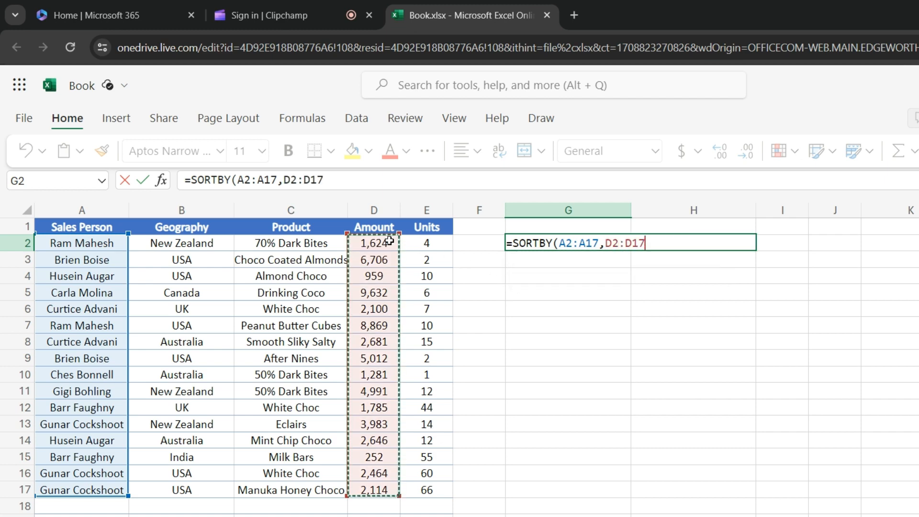
pyautogui.write(',')
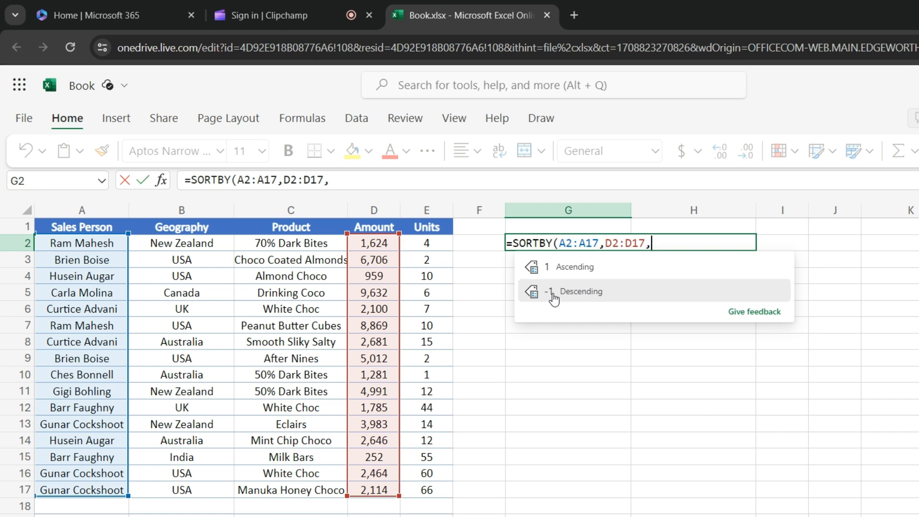
pyautogui.write('-1)')
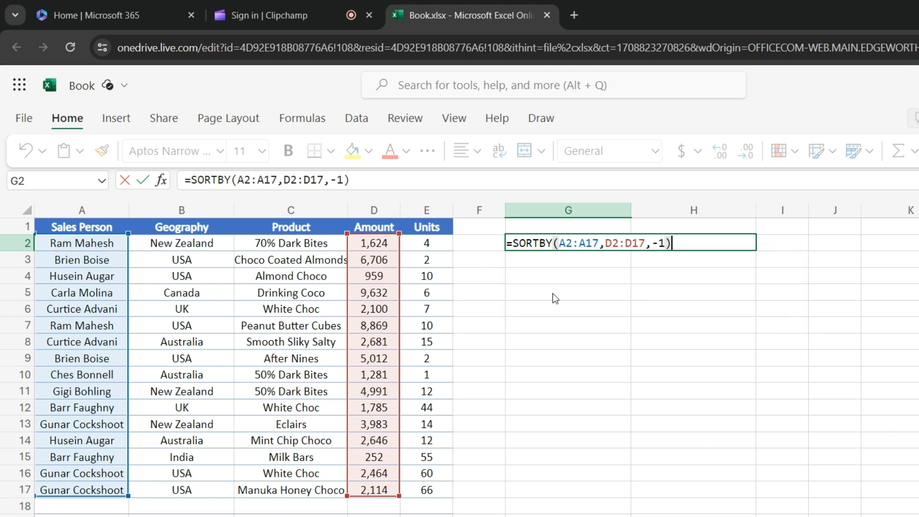
pyautogui.press('Return')
pyautogui.press('Up')
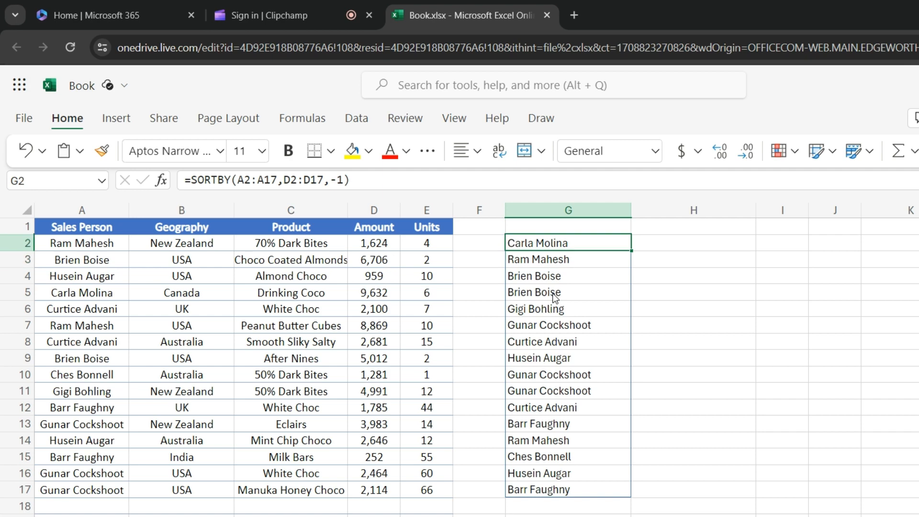
# Highlight the sorted list in column G and examine its first and last entries
pyautogui.hotkey('ctrl', 'shift', 'Down')
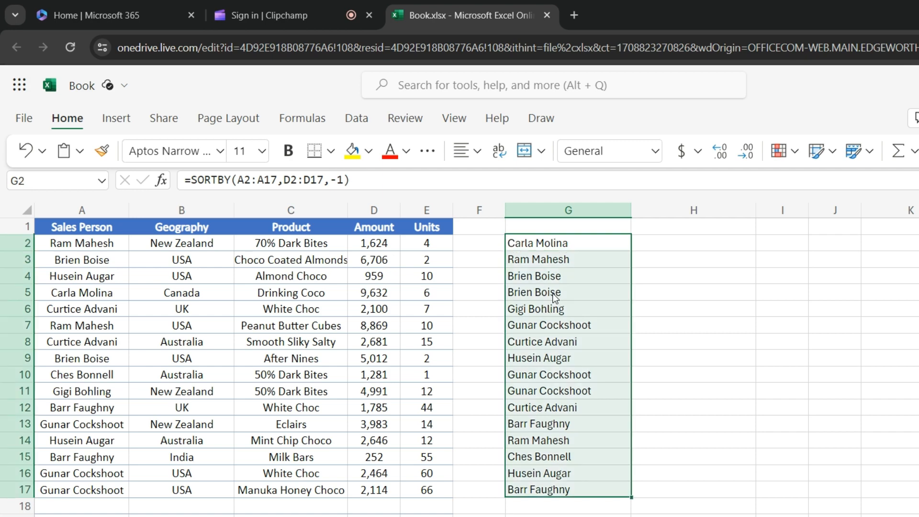
pyautogui.press('Down')
pyautogui.press('Up')
pyautogui.hotkey('ctrl', 'shift', 'Down')
pyautogui.press('Down')
pyautogui.press('Up')
pyautogui.hotkey('shift', 'Down')
pyautogui.hotkey('shift', 'Down')
pyautogui.hotkey('shift', 'Down')
pyautogui.hotkey('shift', 'Down')
pyautogui.hotkey('shift', 'Down')
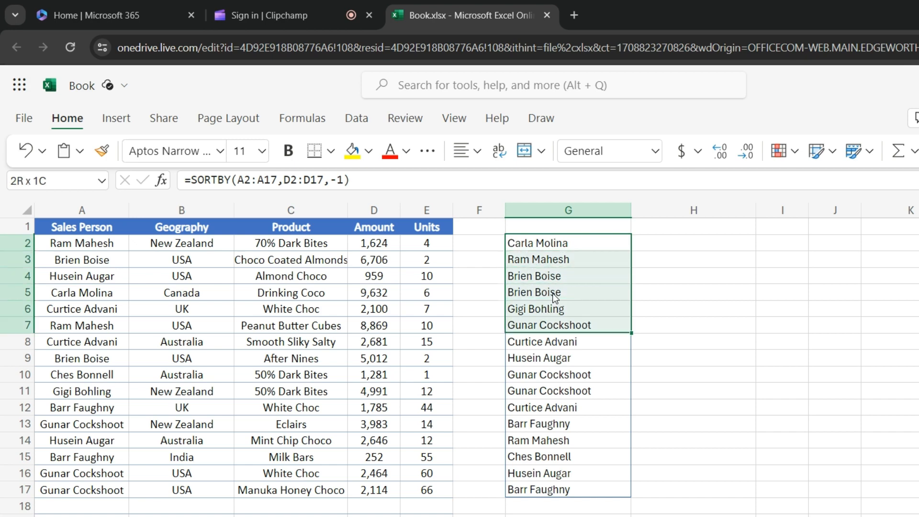
pyautogui.hotkey('ctrl', 'Down')
pyautogui.press('Up')
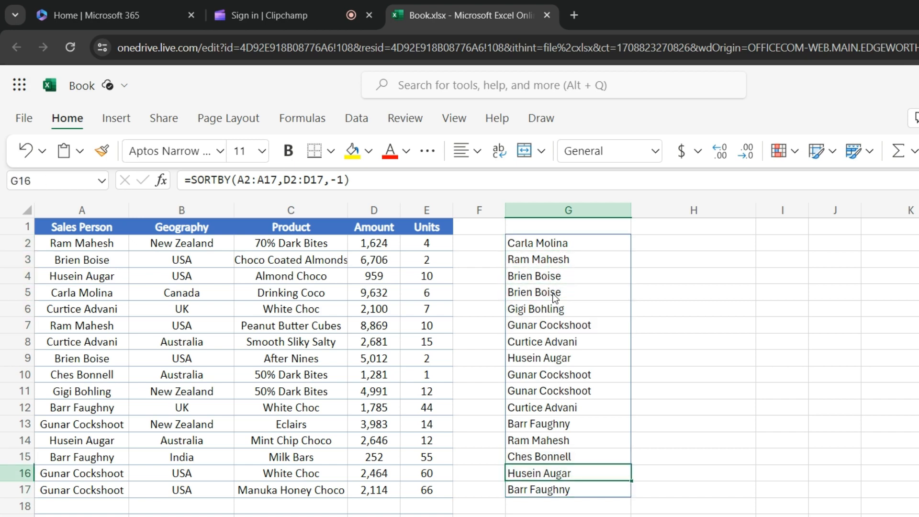
# Wrap the SORTBY formula in G2 in TAKE with -3 rows, making it =TAKE(SORTBY(A2:A17,D2:D17,-1),-3)
pyautogui.hotkey('ctrl', 'Up')
pyautogui.press('F2')
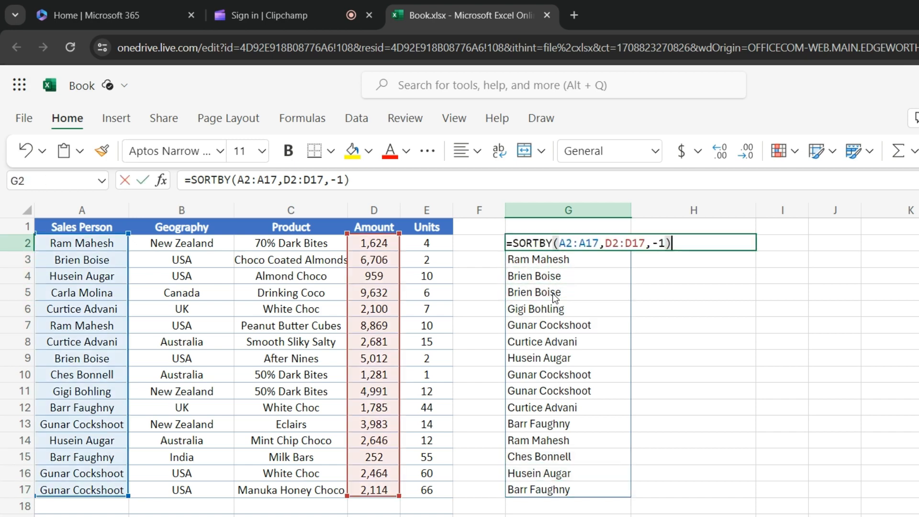
pyautogui.press('Left')
pyautogui.press('Left')
pyautogui.press('Left')
pyautogui.press('Left')
pyautogui.press('Left')
pyautogui.press('Left')
pyautogui.press('Left')
pyautogui.press('Left')
pyautogui.press('Left')
pyautogui.press('Left')
pyautogui.press('Left')
pyautogui.press('Left')
pyautogui.press('Left')
pyautogui.press('Left')
pyautogui.press('Left')
pyautogui.press('Left')
pyautogui.press('Left')
pyautogui.press('Left')
pyautogui.press('Left')
pyautogui.press('Left')
pyautogui.press('Left')
pyautogui.press('Left')
pyautogui.press('Left')
pyautogui.press('Left')
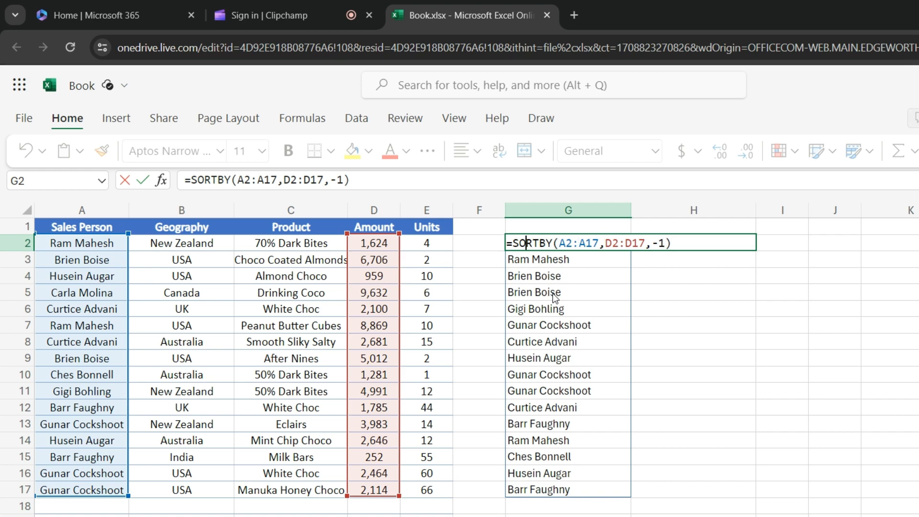
pyautogui.write('TAKE')
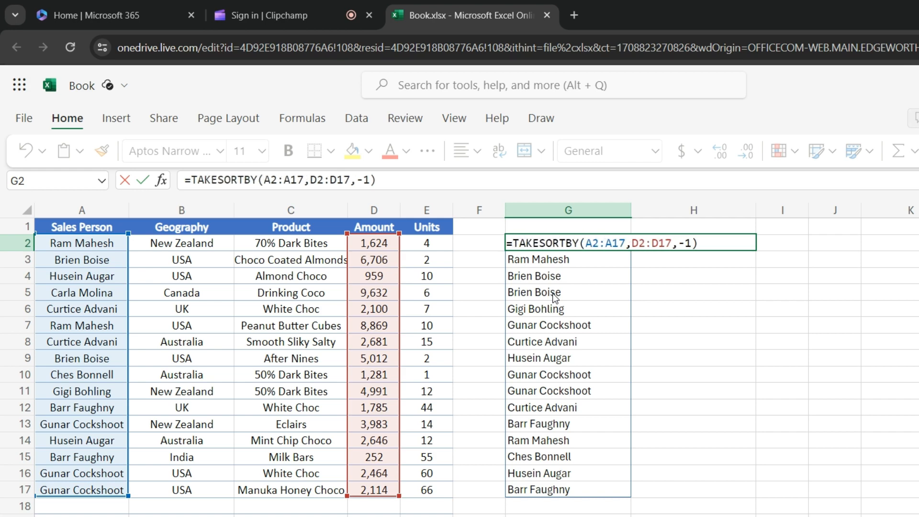
pyautogui.write('(')
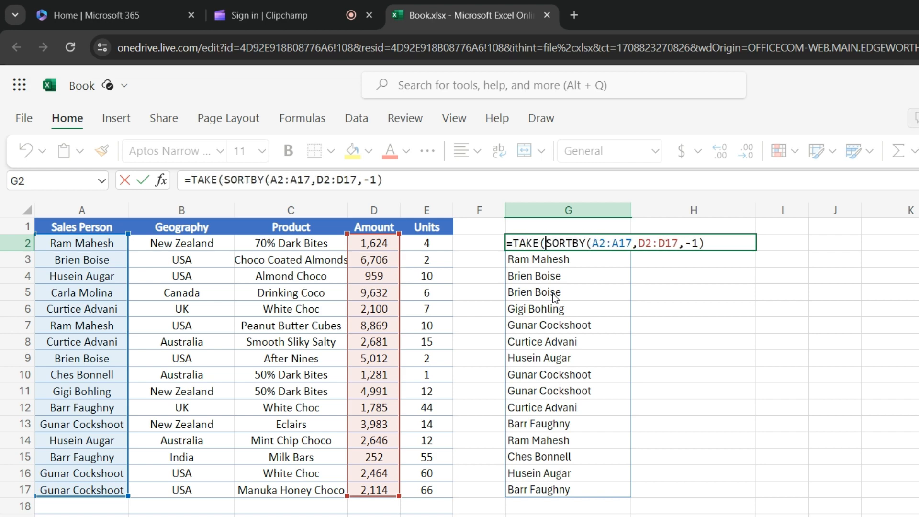
pyautogui.click(698, 243)
pyautogui.click(701, 243)
pyautogui.write(',-3')
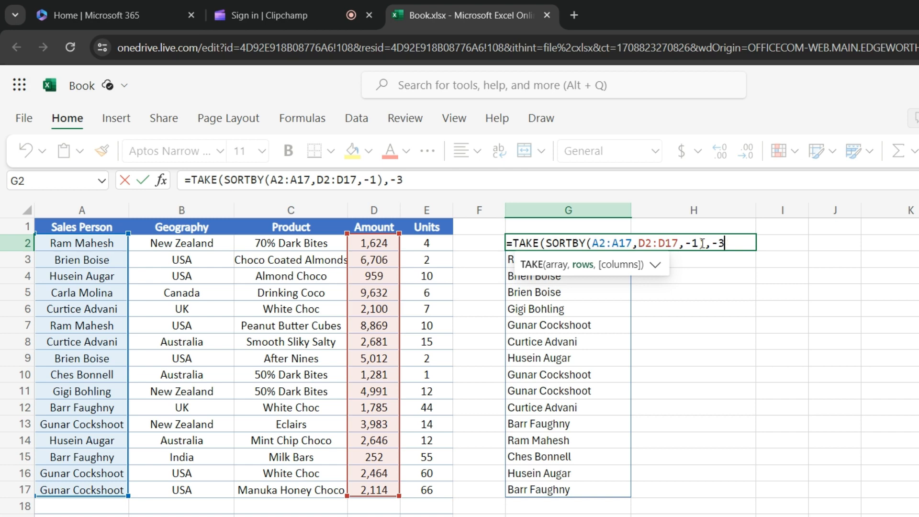
pyautogui.write(')')
pyautogui.hotkey('ctrl', 'Return')
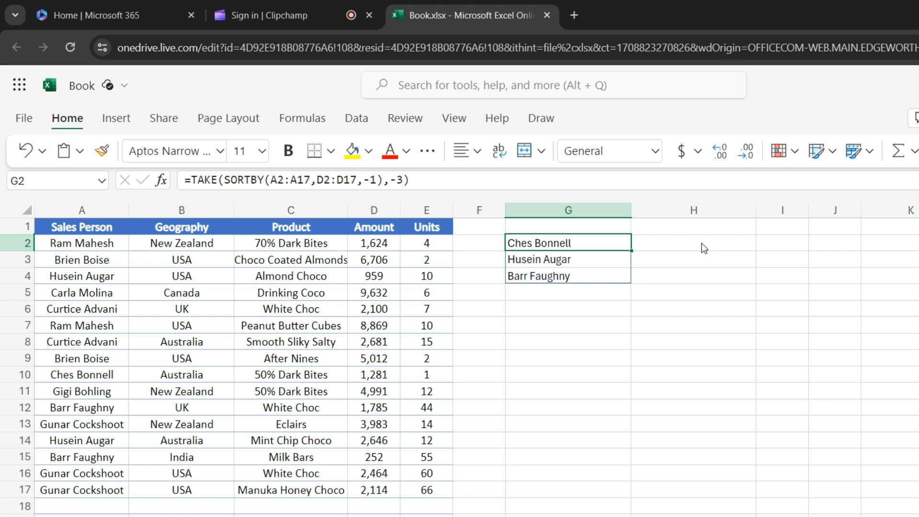
# Change the TAKE rows argument in G2 to 3, making the formula =TAKE(SORTBY(A2:A17,D2:D17,-1),3)
pyautogui.press('F2')
pyautogui.press('Left')
pyautogui.press('Left')
pyautogui.press('BackSpace')
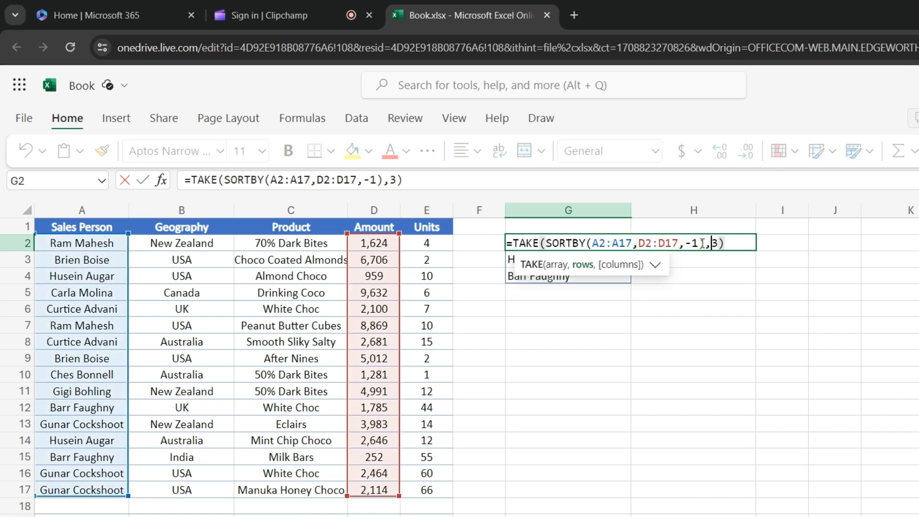
pyautogui.press('Return')
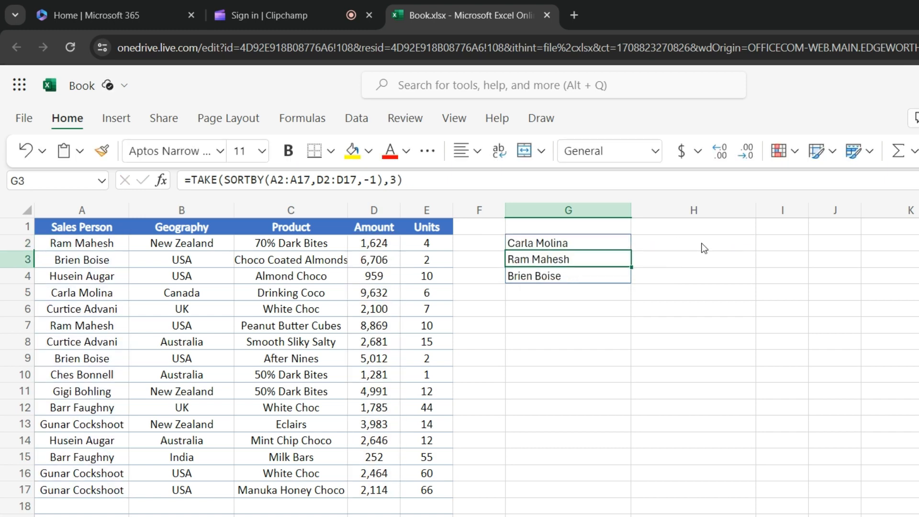